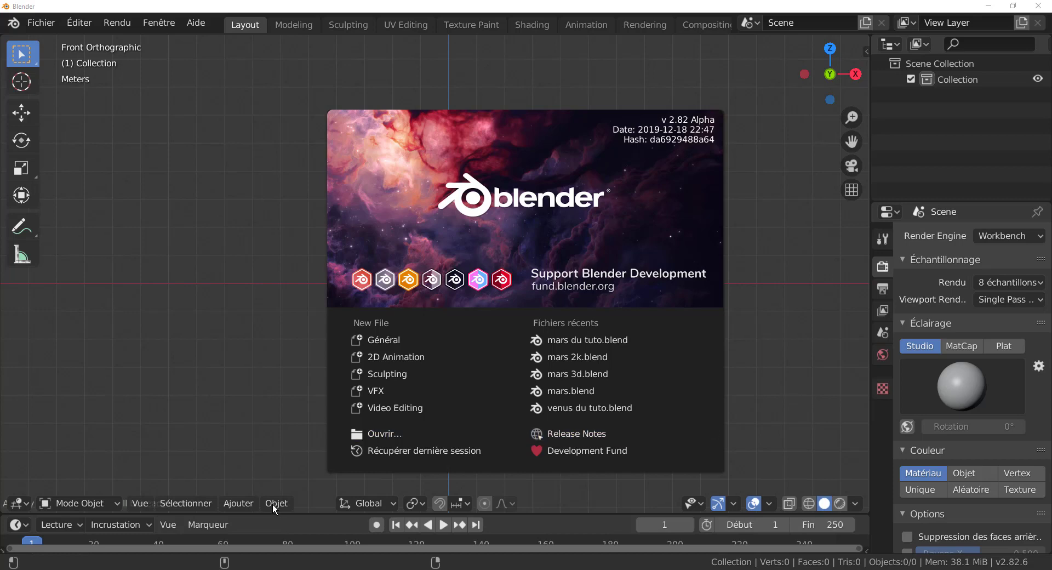
left_click(236, 501)
left_click(237, 502)
mouse_move(235, 466)
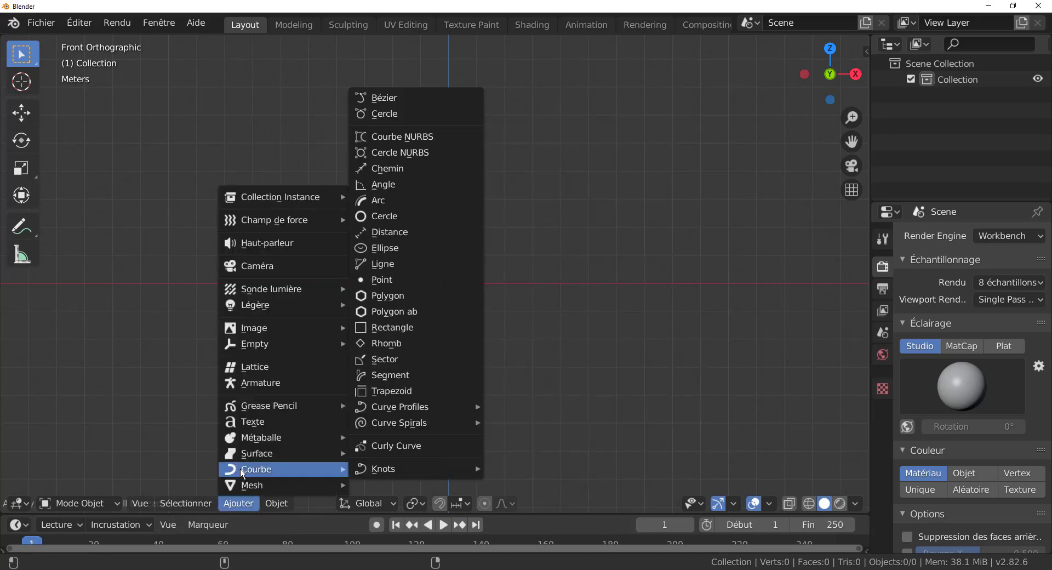
mouse_move(245, 485)
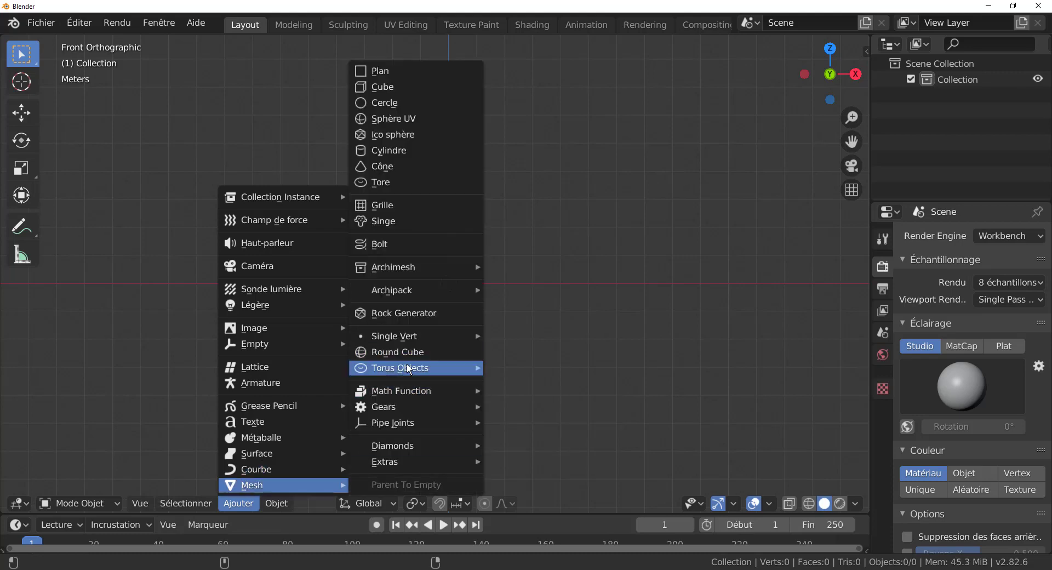
mouse_move(393, 295)
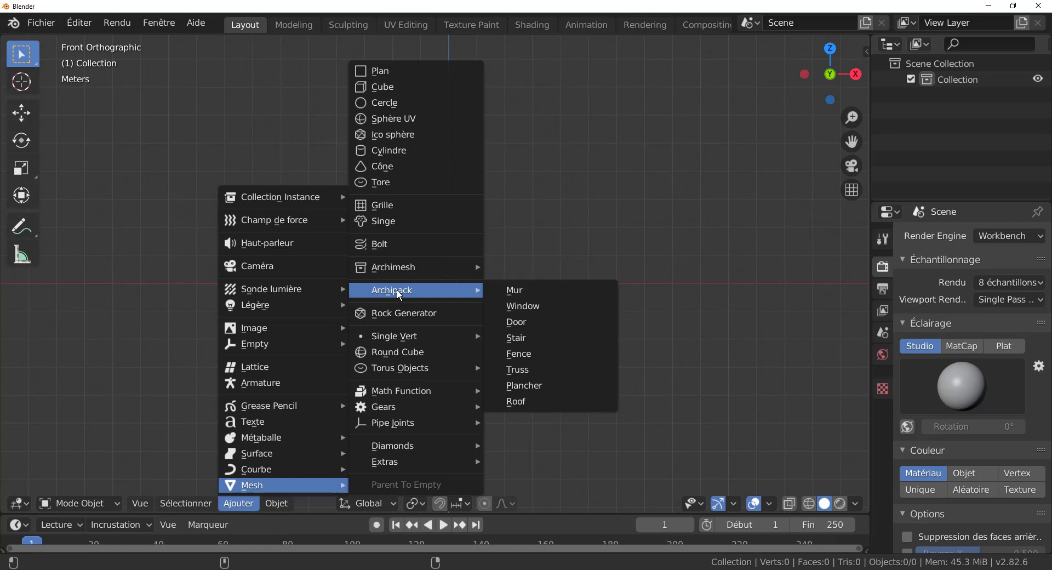
mouse_move(401, 267)
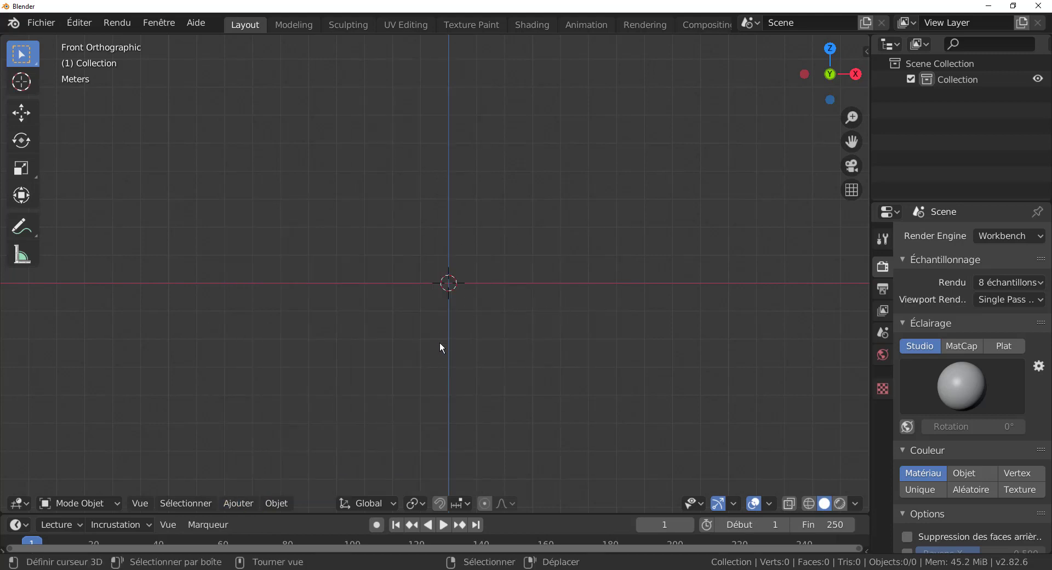
Add a NURBS path curve at the origin and open it in Edit Mode from the top view
left_click(278, 502)
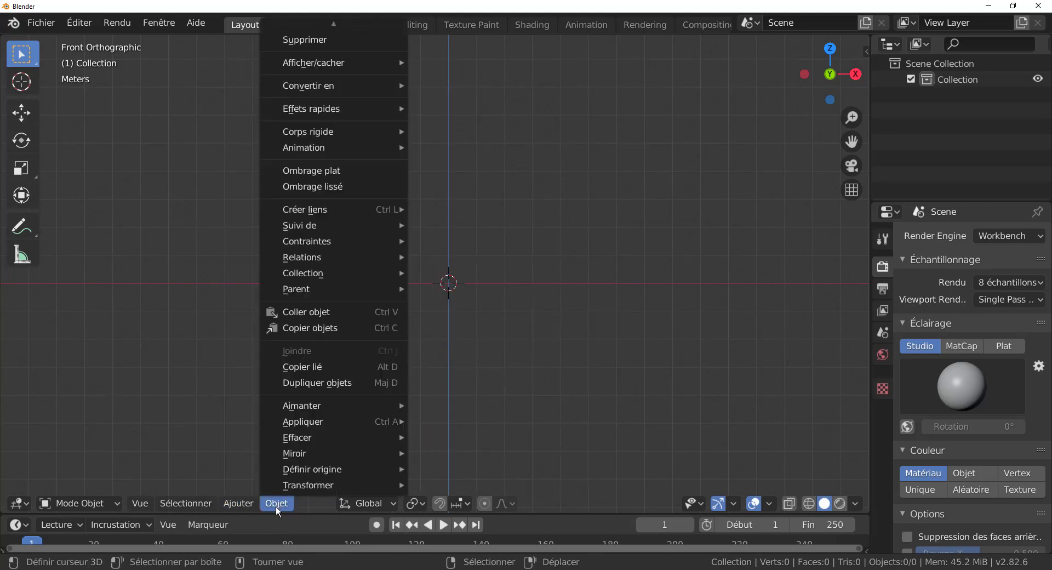
mouse_move(255, 504)
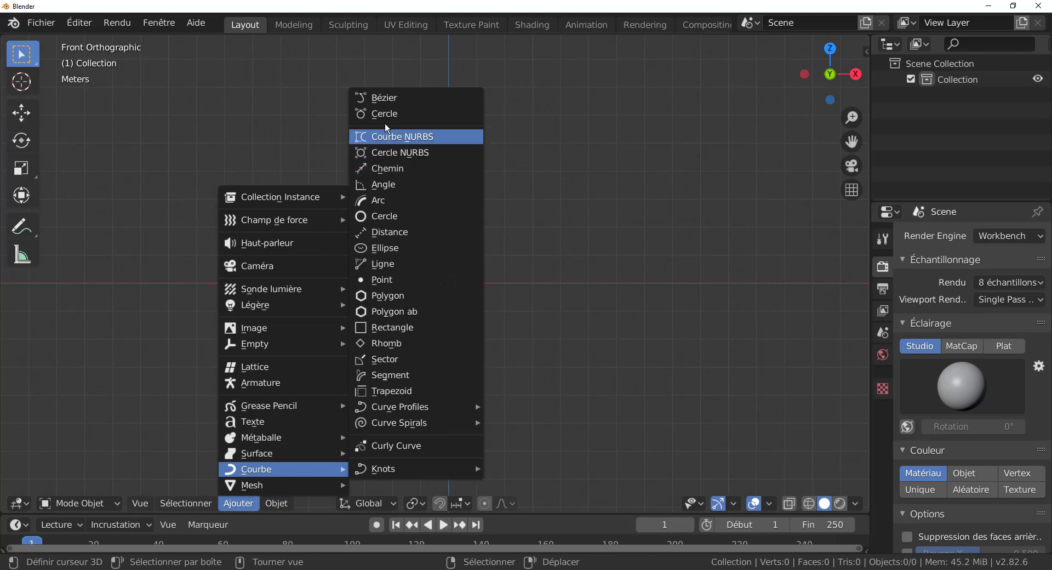
left_click(390, 167)
key("KP_7")
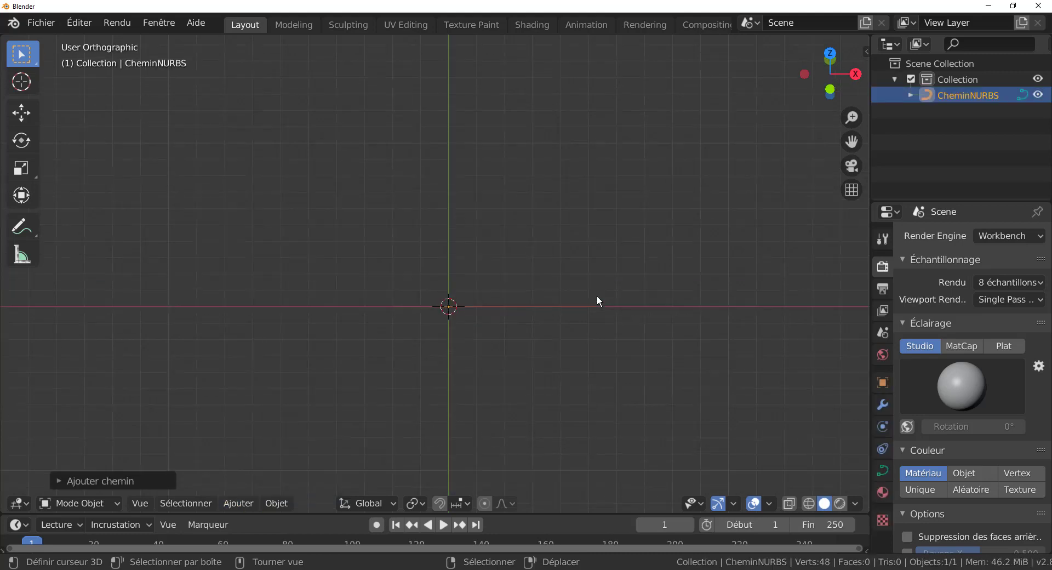
key("Tab")
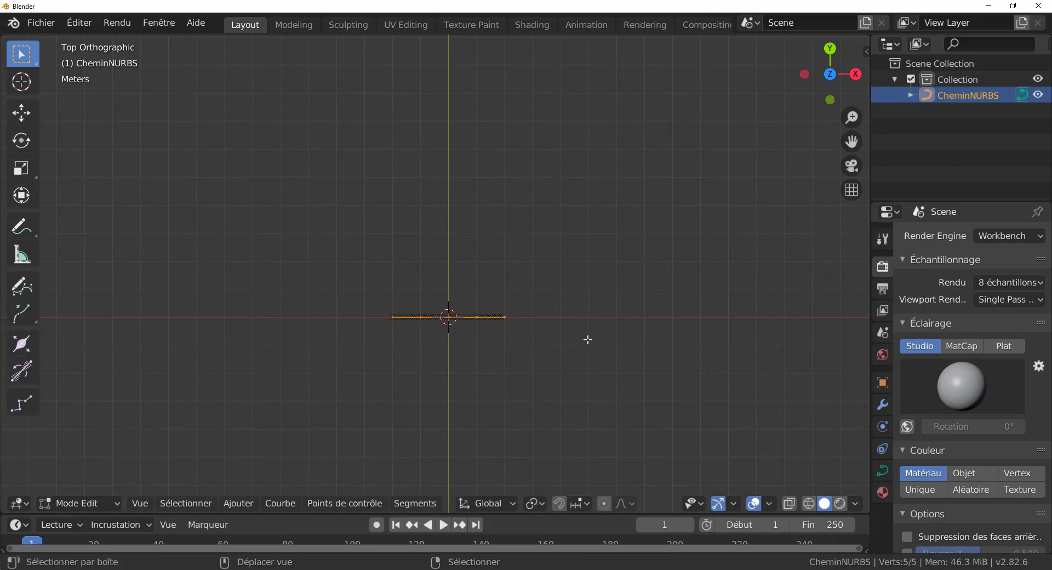
Move the path's right end control point about 1.3 m in X and 3.3 m in Y
middle_click_drag(587, 340, 564, 305, "shift")
left_click(482, 283)
key("g")
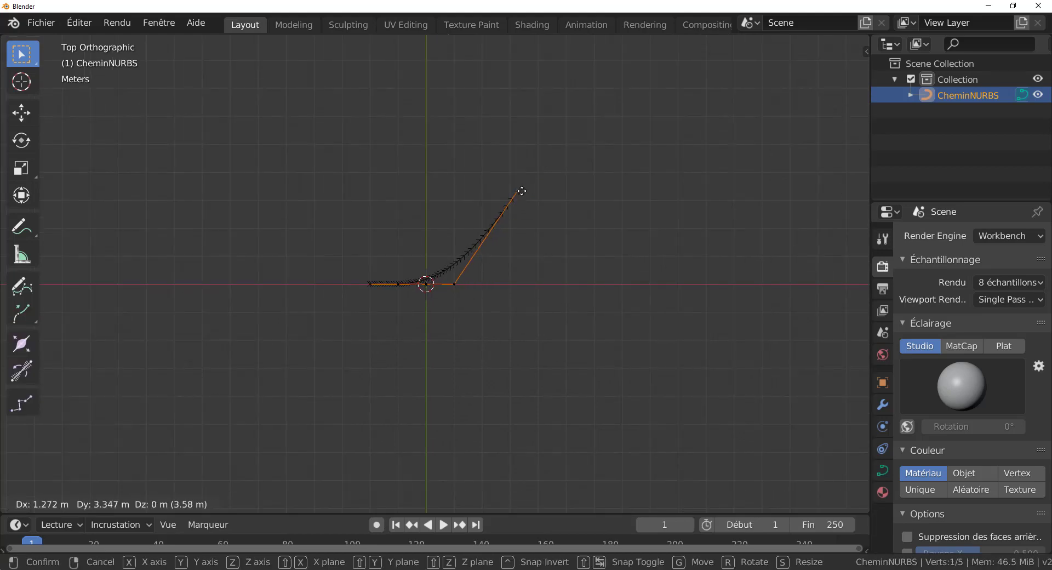
left_click(521, 189)
Extrude eight control points from the moved end, looping clockwise around the right side, below the origin, up the left and back across the top
key("e")
left_click(724, 167)
key("e")
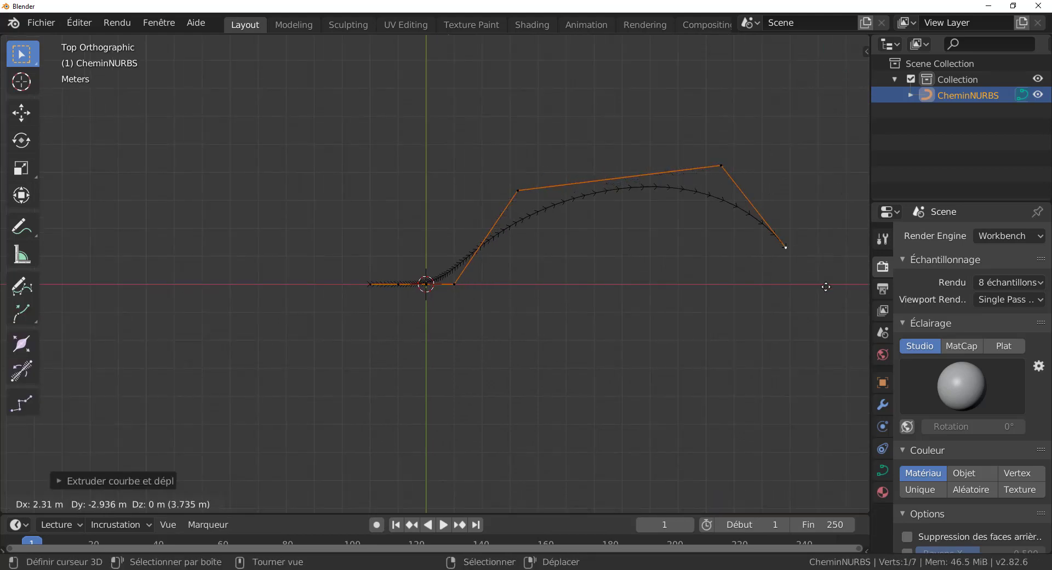
left_click(789, 274)
key("e")
left_click(749, 412)
key("e")
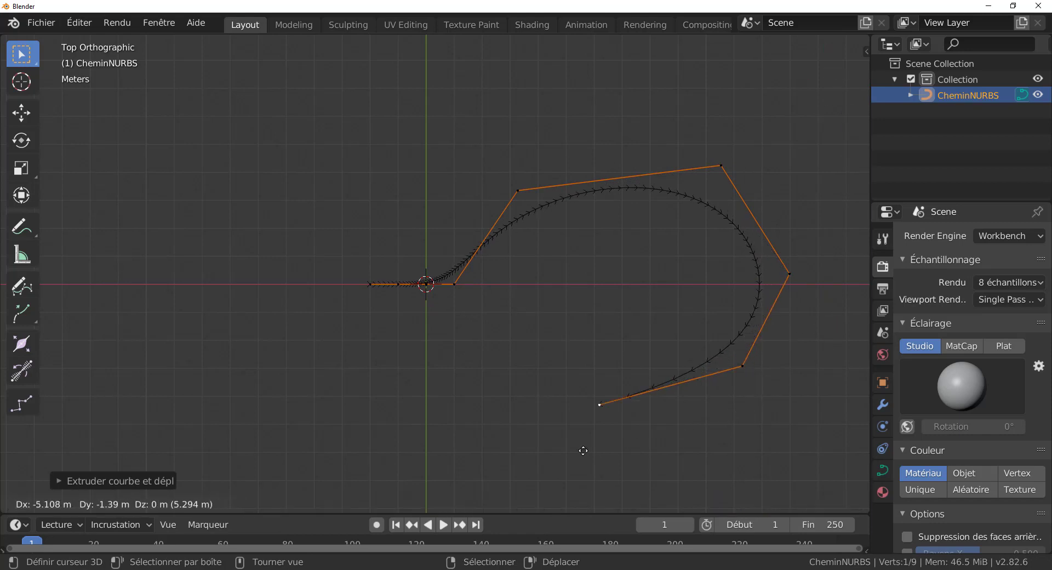
left_click(567, 425)
key("e")
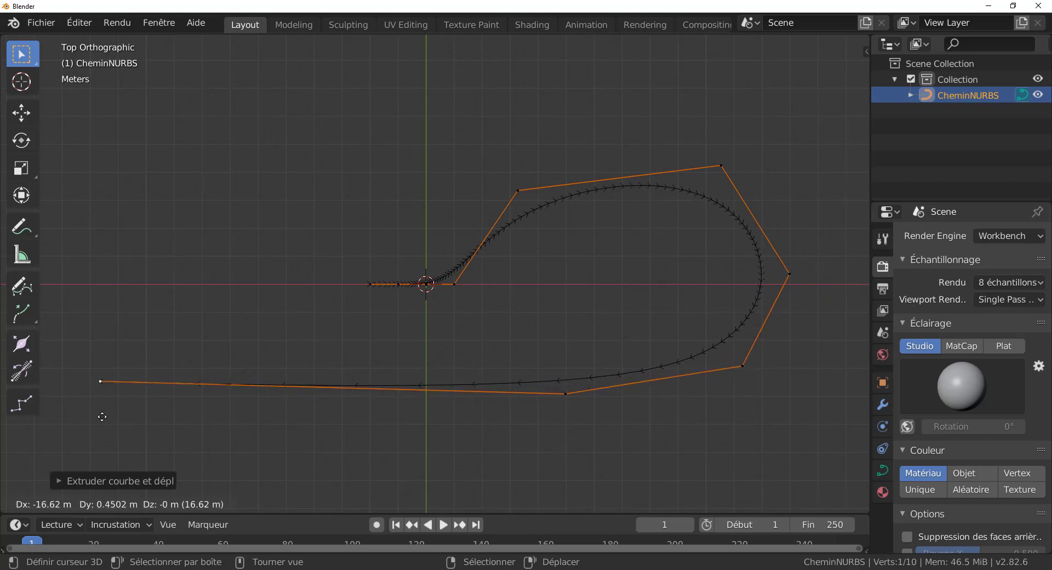
left_click(112, 433)
key("e")
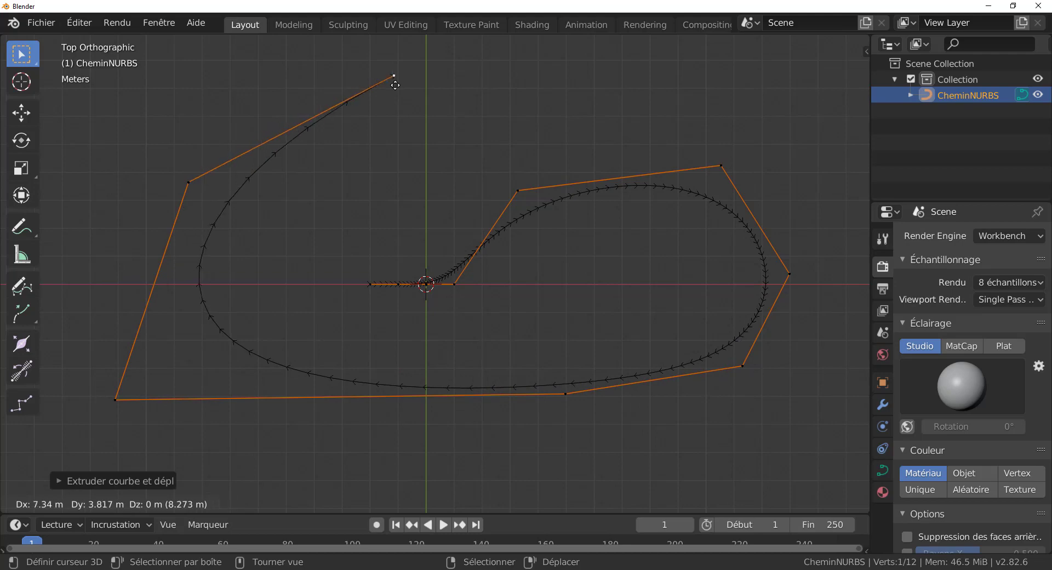
left_click(415, 69)
key("e")
left_click(661, 82)
middle_click_drag(729, 203, 742, 207)
middle_click_drag(681, 275, 685, 283, "shift")
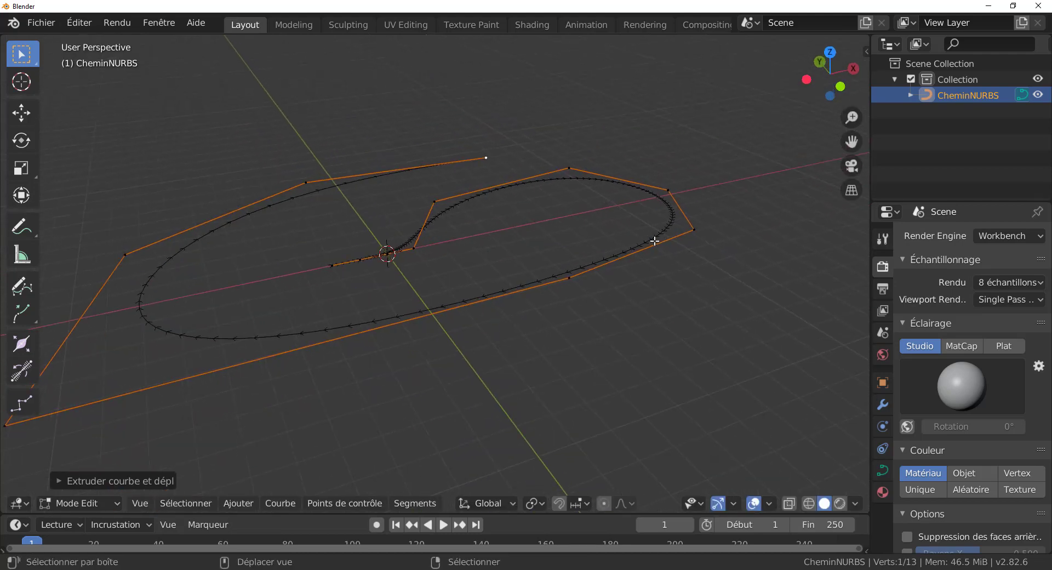
key("g")
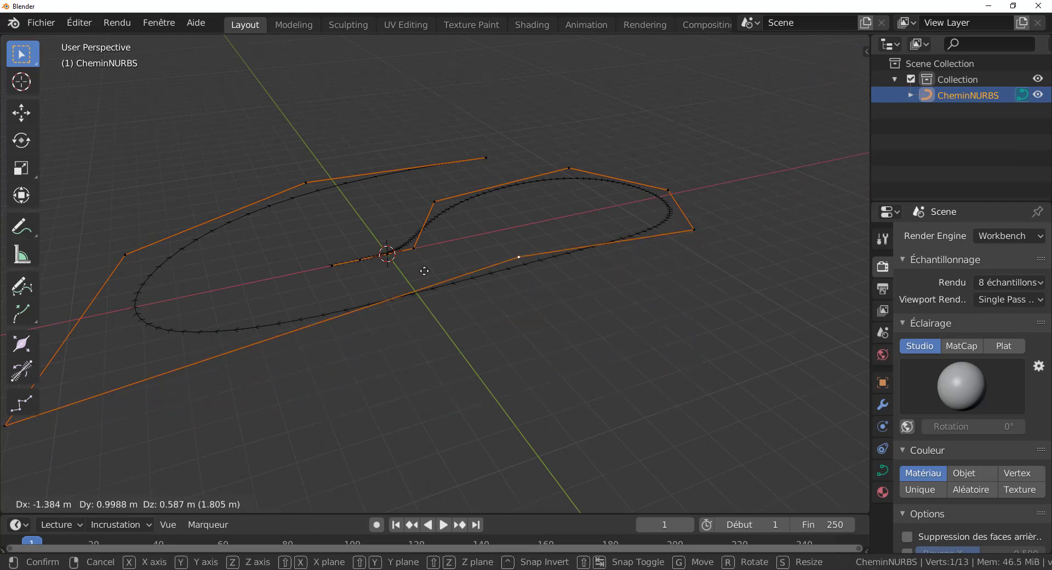
left_click(554, 282)
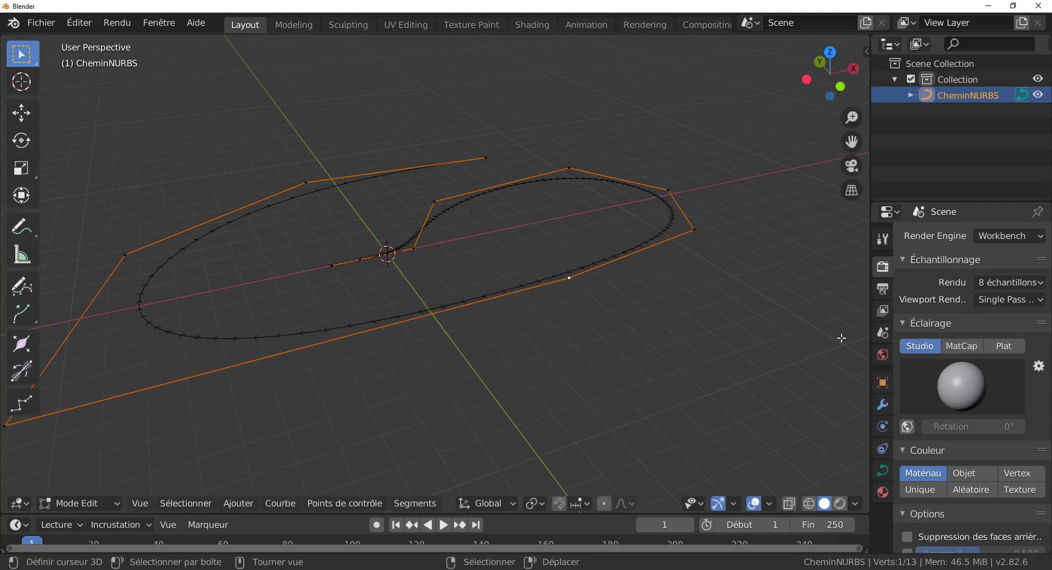
Widen the properties editor and set the scene's render engine to Cycles
left_click_drag(870, 330, 770, 331)
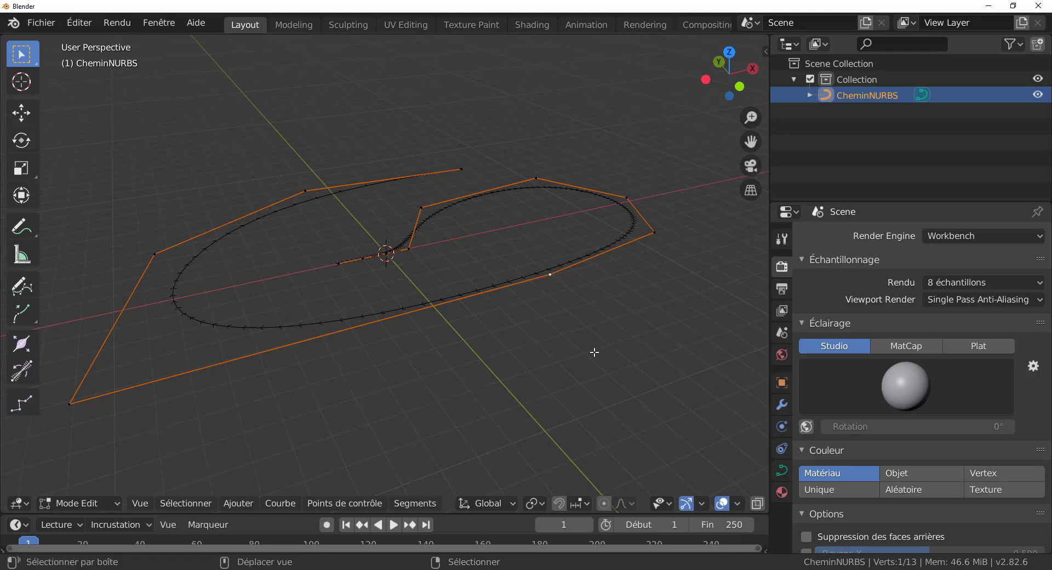
middle_click_drag(595, 352, 603, 380, "shift")
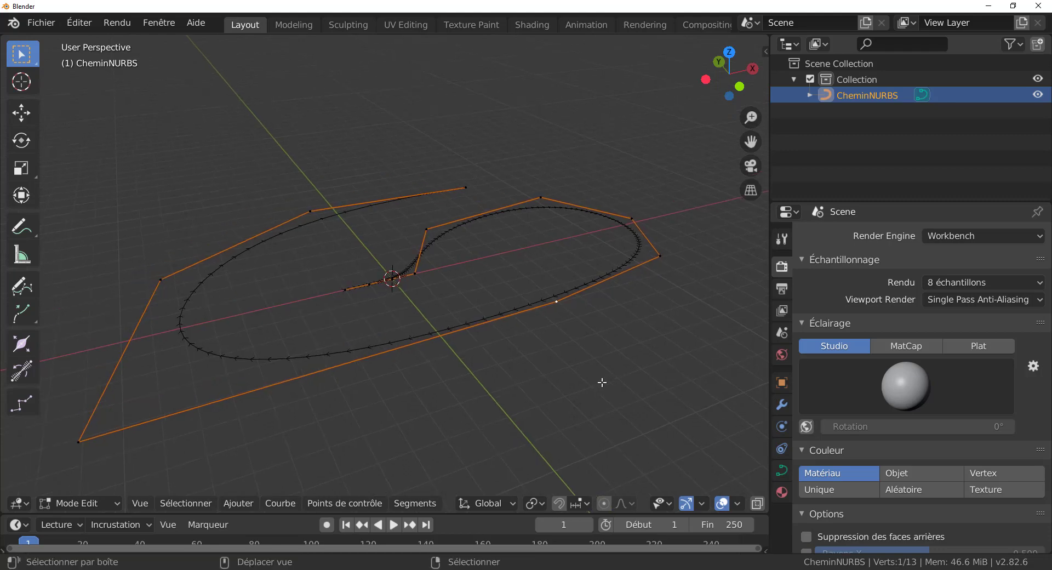
left_click(987, 235)
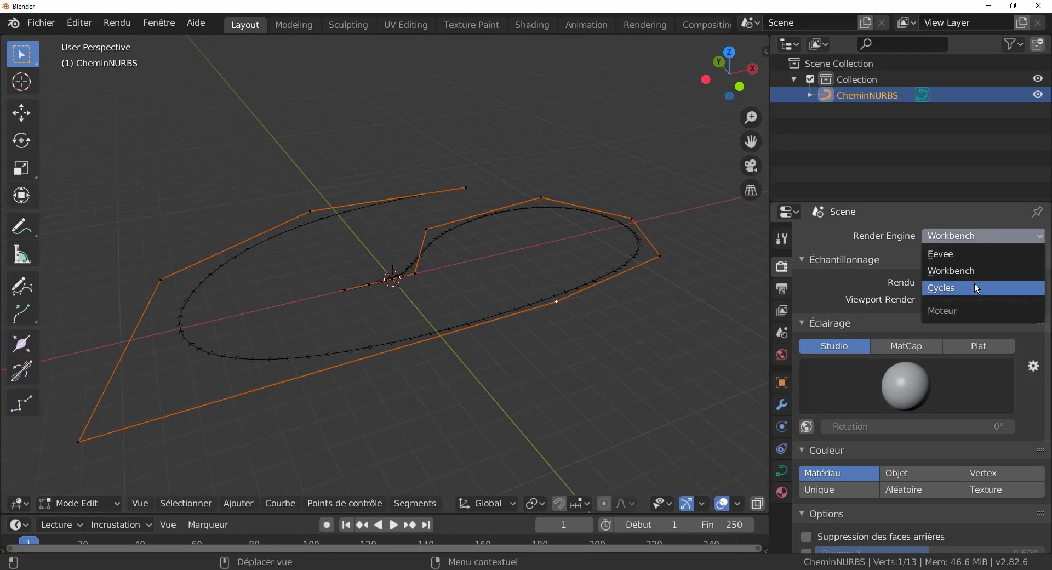
left_click(969, 288)
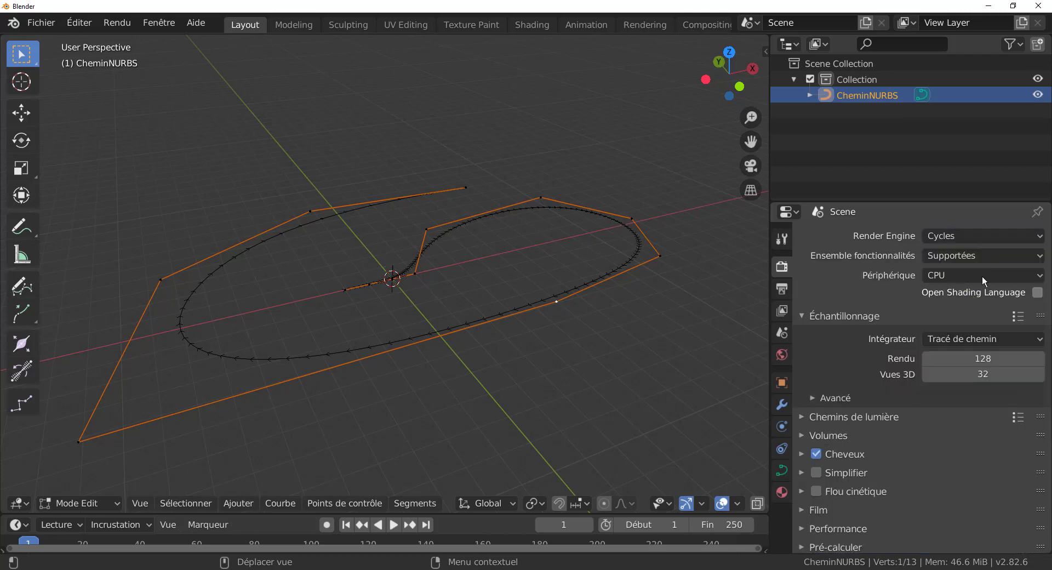
Expand the curve data's Geometry settings, enlarge the properties editor upward, and set the bevel depth to 0.26 m
left_click(783, 472)
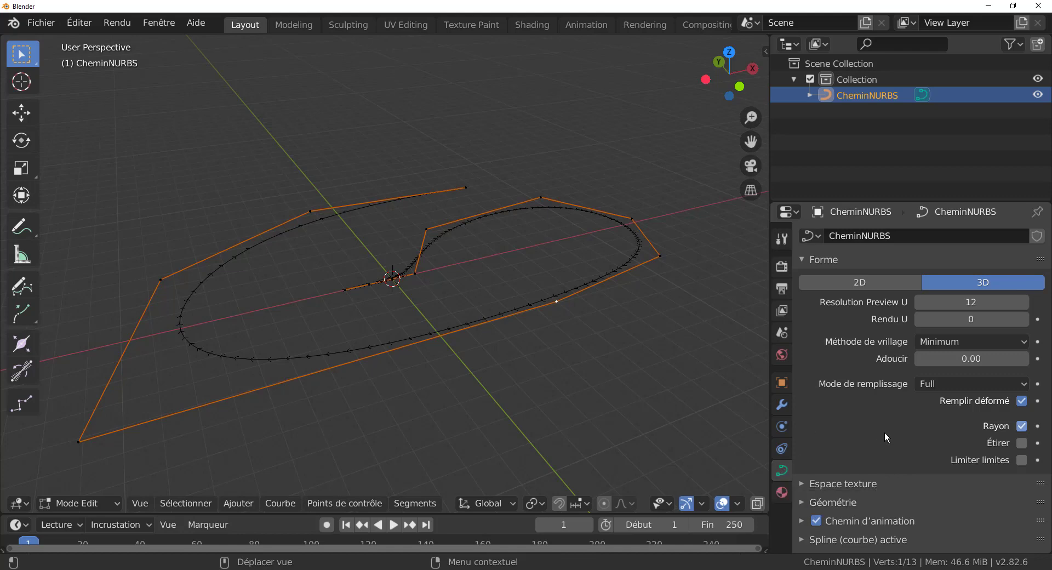
scroll(887, 433, "down", 5)
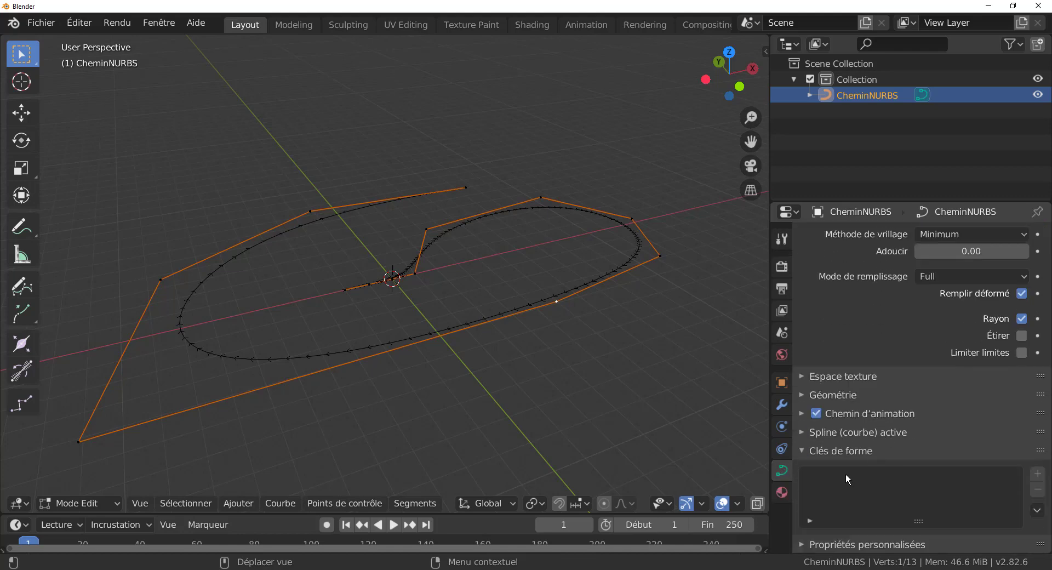
left_click(802, 393)
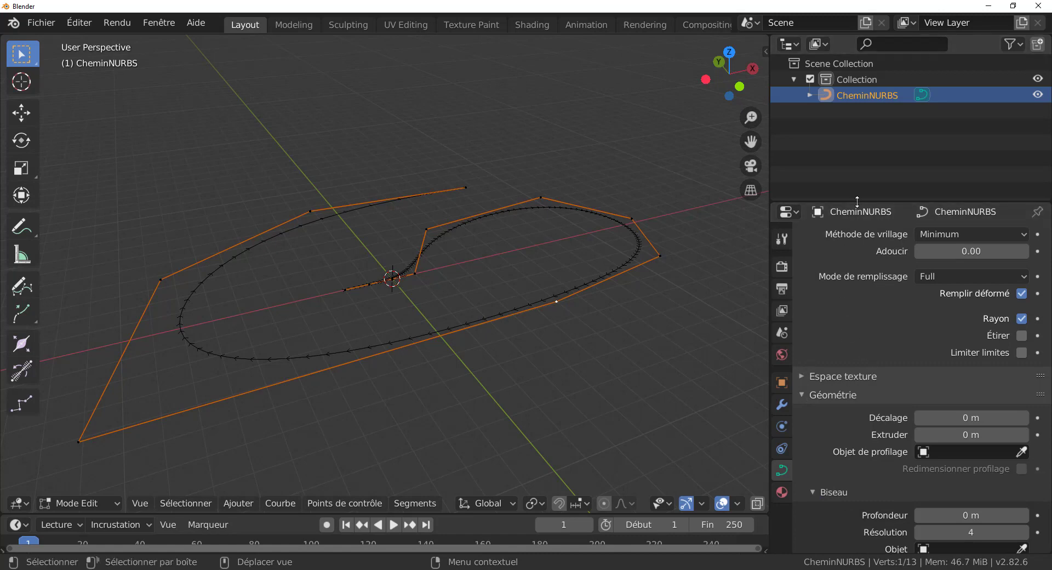
left_click_drag(857, 198, 858, 74)
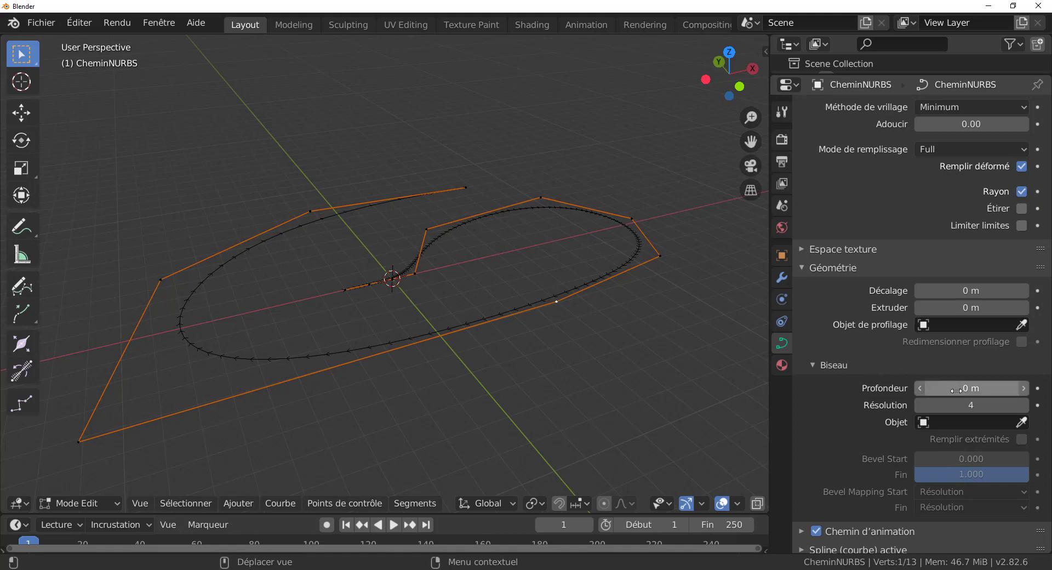
left_click_drag(956, 389, 987, 390)
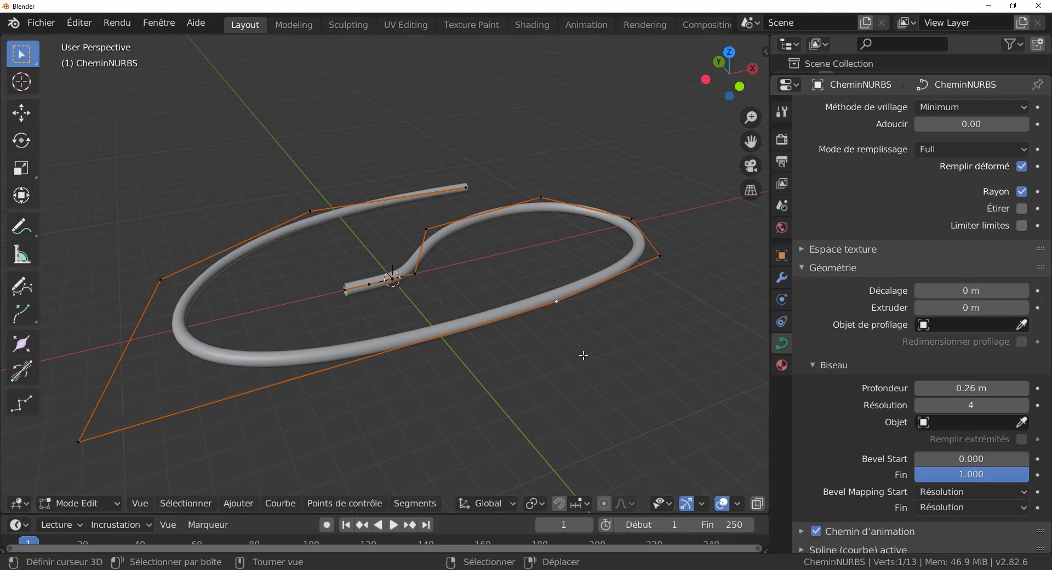
middle_click_drag(583, 355, 623, 340)
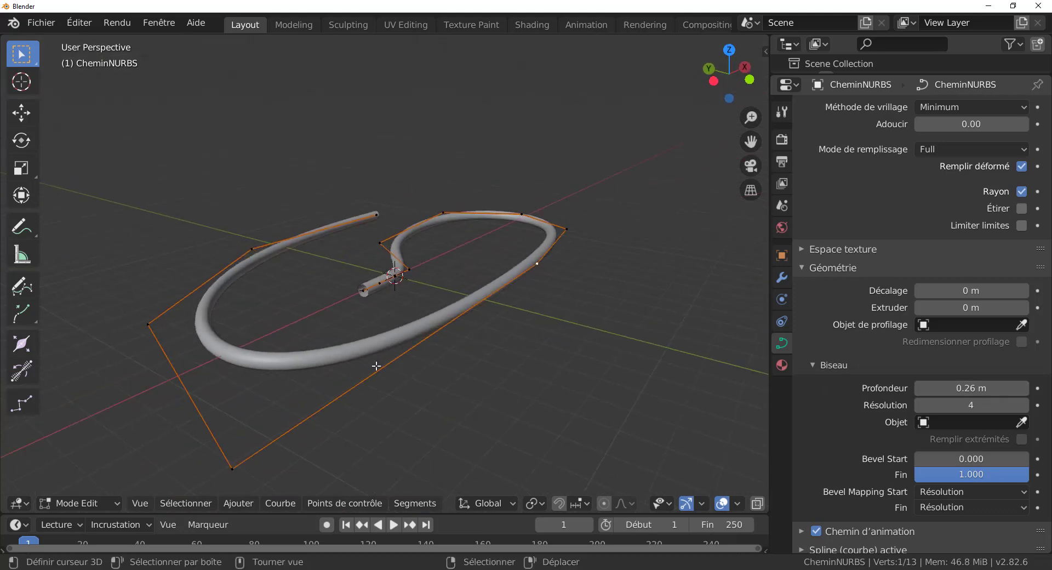
scroll(364, 348, "up", 5)
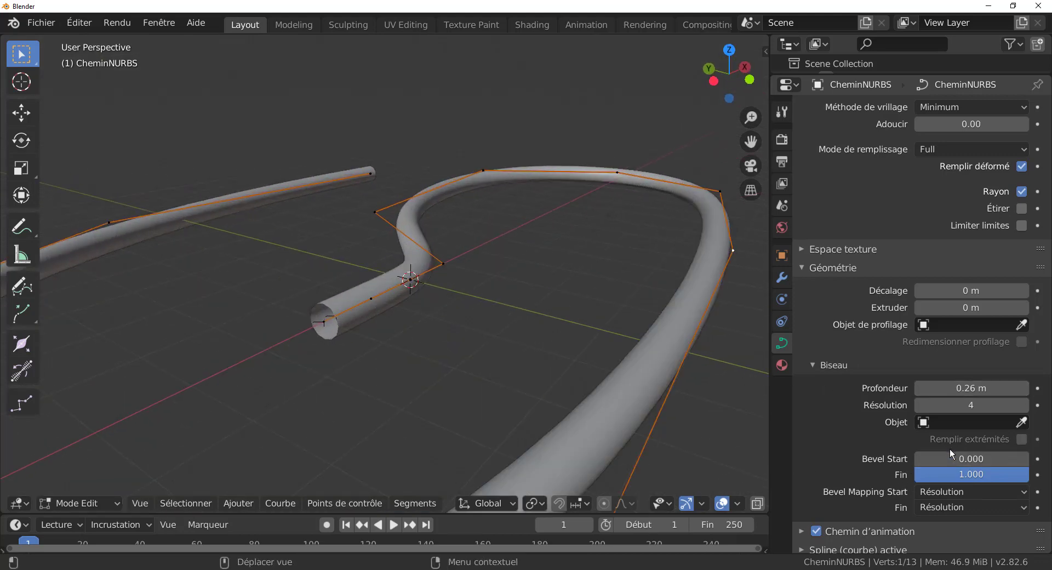
Reduce the path's bevel depth to 0.18 m for a thinner tube
mouse_move(954, 389)
left_mouse_down()
mouse_move(1041, 389)
mouse_move(932, 389)
mouse_move(943, 389)
left_mouse_up()
scroll(548, 378, "up", 5)
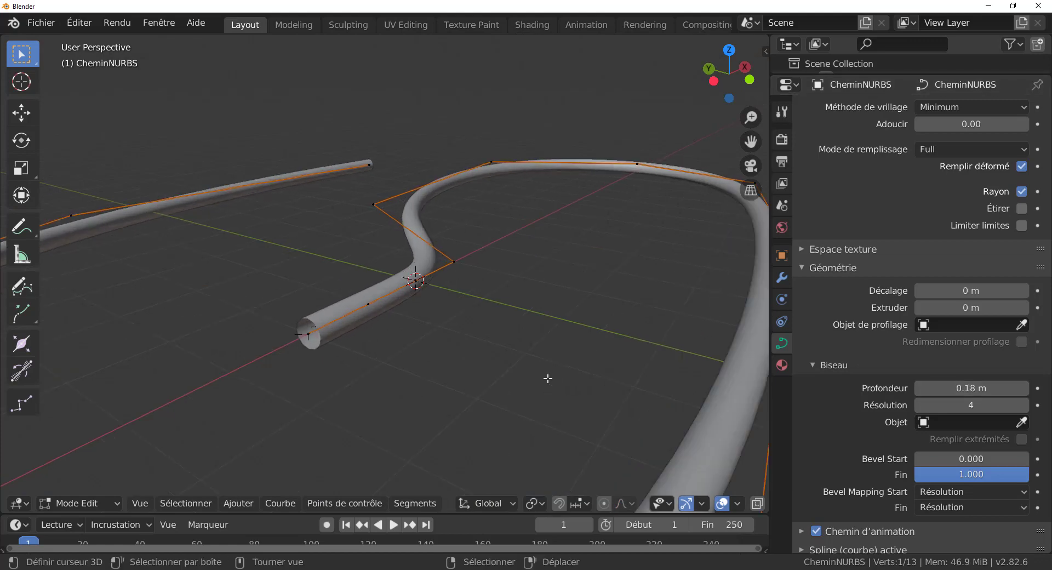
middle_click_drag(548, 372, 557, 369)
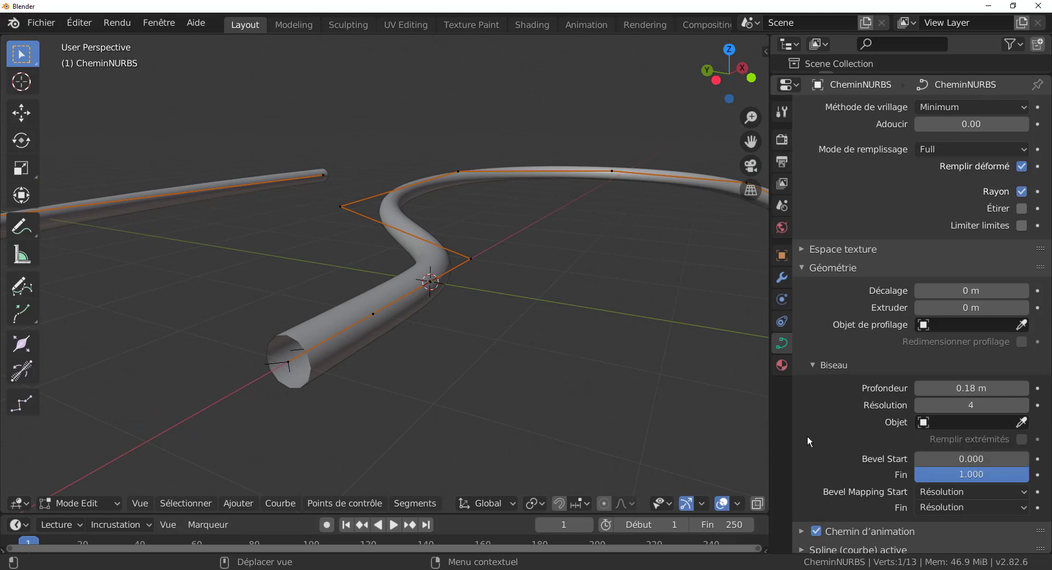
Set the tube's bevel resolution to 8 to give it a rounder cross-section
left_click_drag(954, 406, 937, 406)
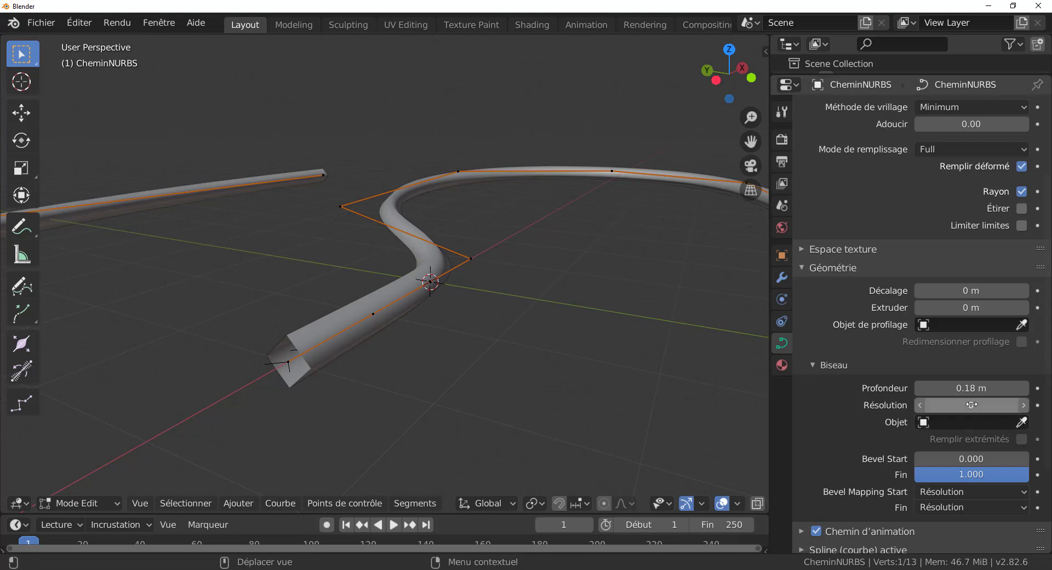
left_click_drag(965, 406, 981, 406)
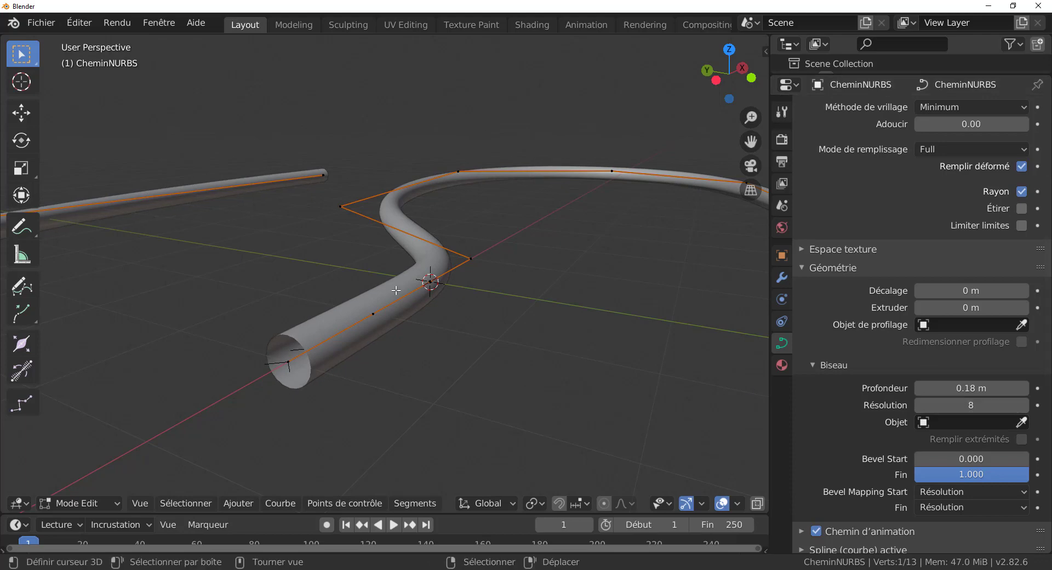
middle_click_drag(396, 290, 530, 374)
scroll(547, 380, "up", 2)
scroll(547, 380, "down", 2)
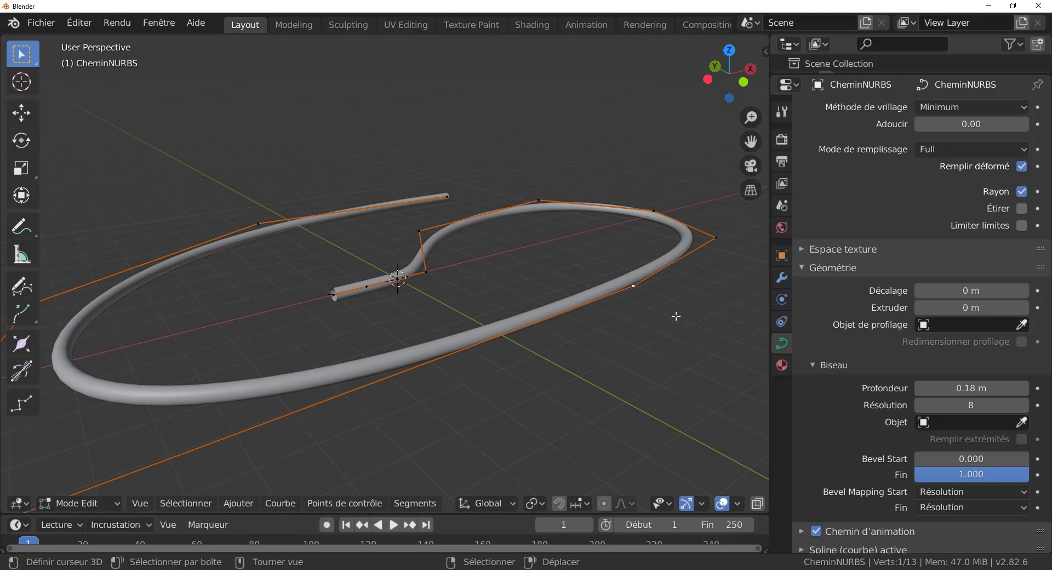
scroll(660, 357, "down", 1)
scroll(594, 357, "down", 1)
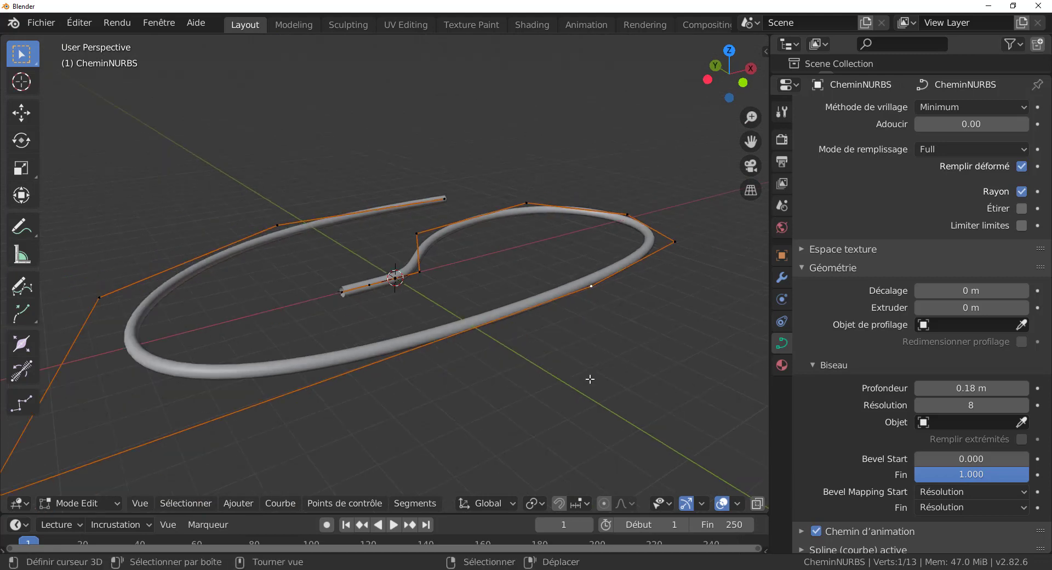
mouse_move(590, 379)
middle_mouse_down()
mouse_move(575, 393)
mouse_move(590, 382)
middle_mouse_up()
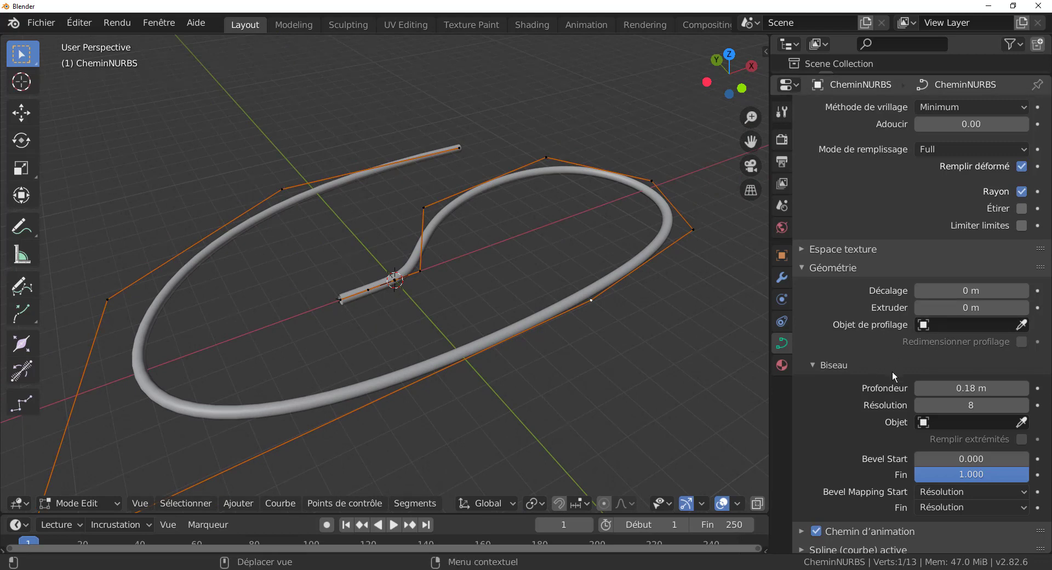
scroll(892, 370, "down", 5)
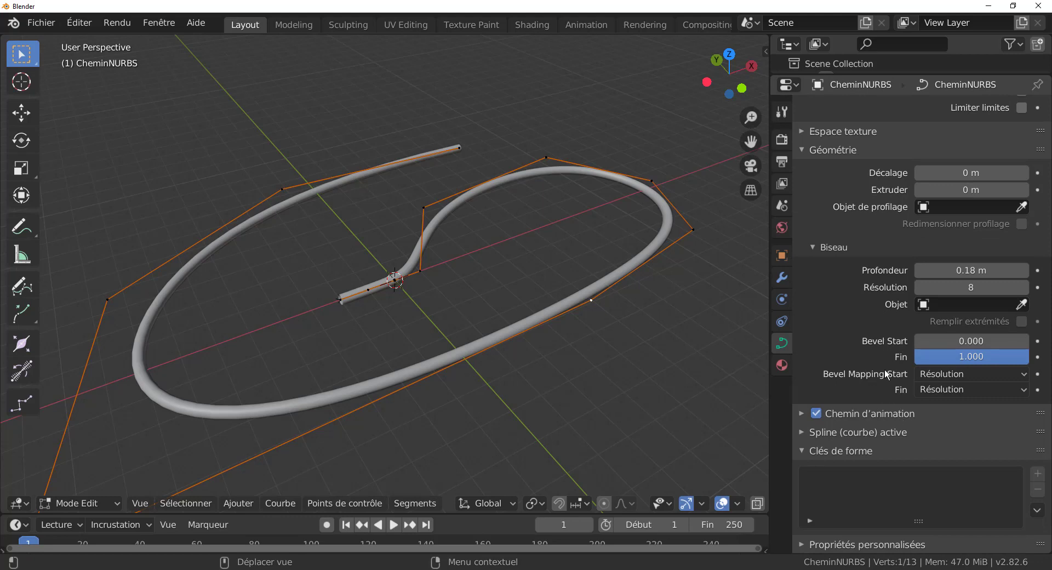
Enlarge the timeline area upward and return the NURBS path from edit mode to object mode
mouse_move(925, 347)
left_mouse_down()
mouse_move(1029, 346)
mouse_move(915, 347)
left_mouse_up()
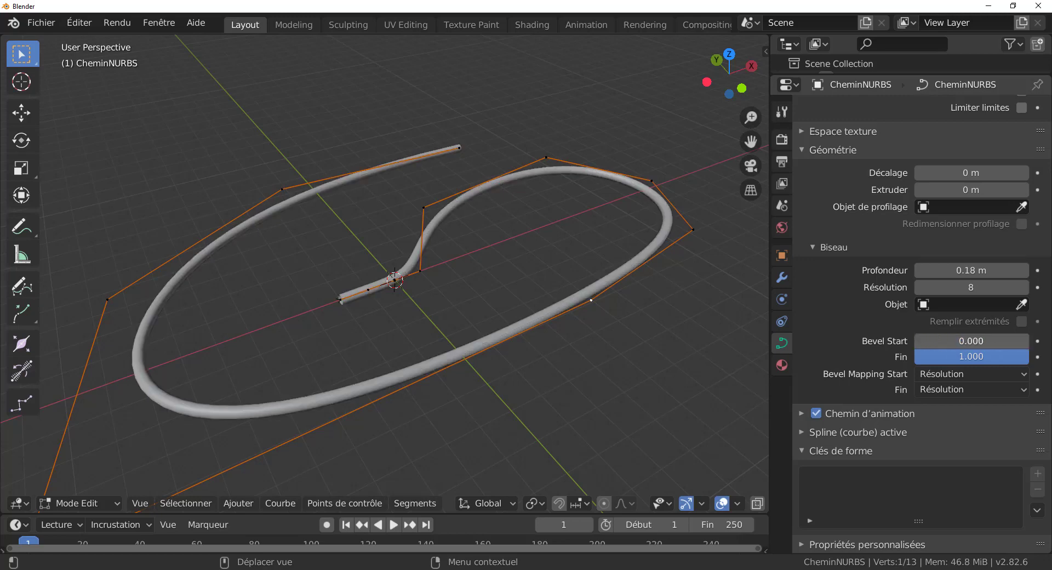
right_click(932, 340)
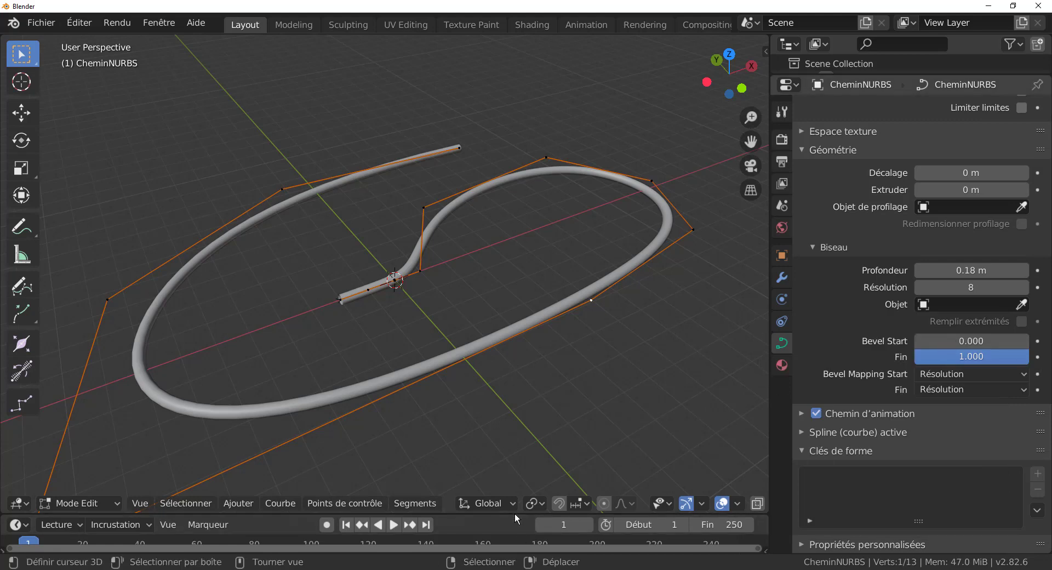
left_click_drag(515, 514, 514, 408)
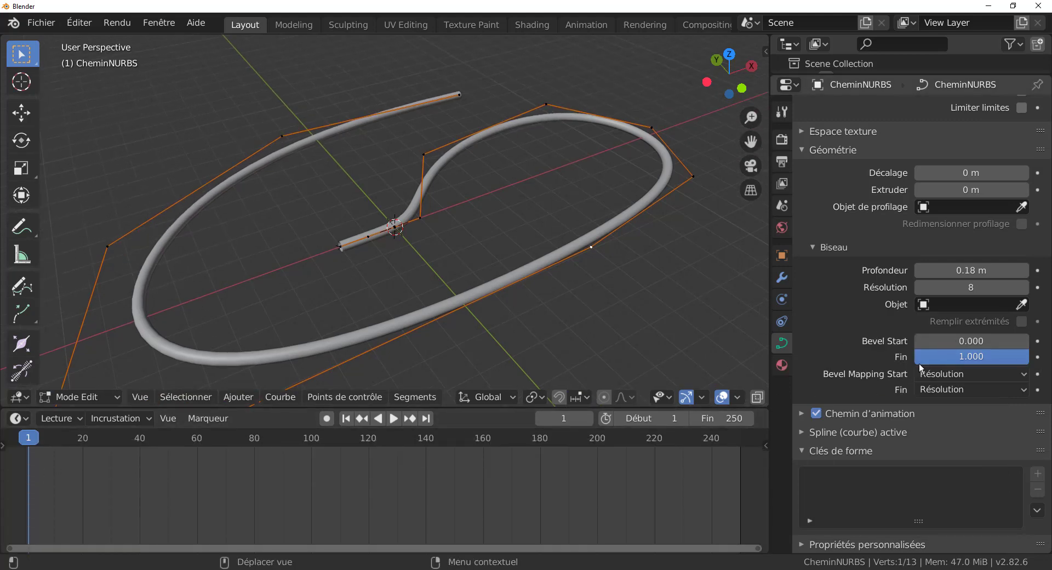
right_click(955, 341)
key("Tab")
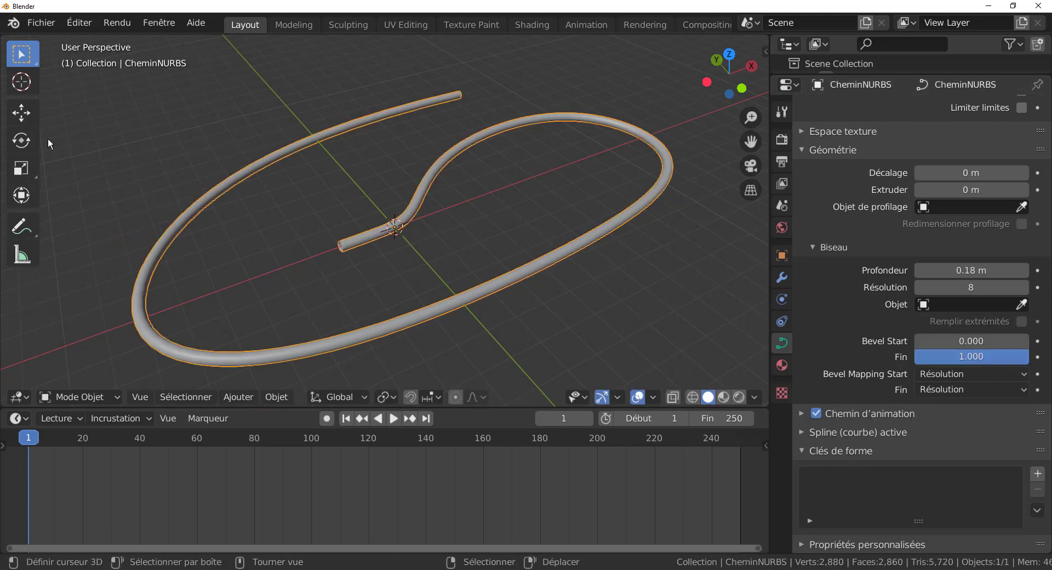
Activate the Move tool, enable automatic keyframing and record a keyframe for the unmoved tube at frame 1
left_click(15, 118)
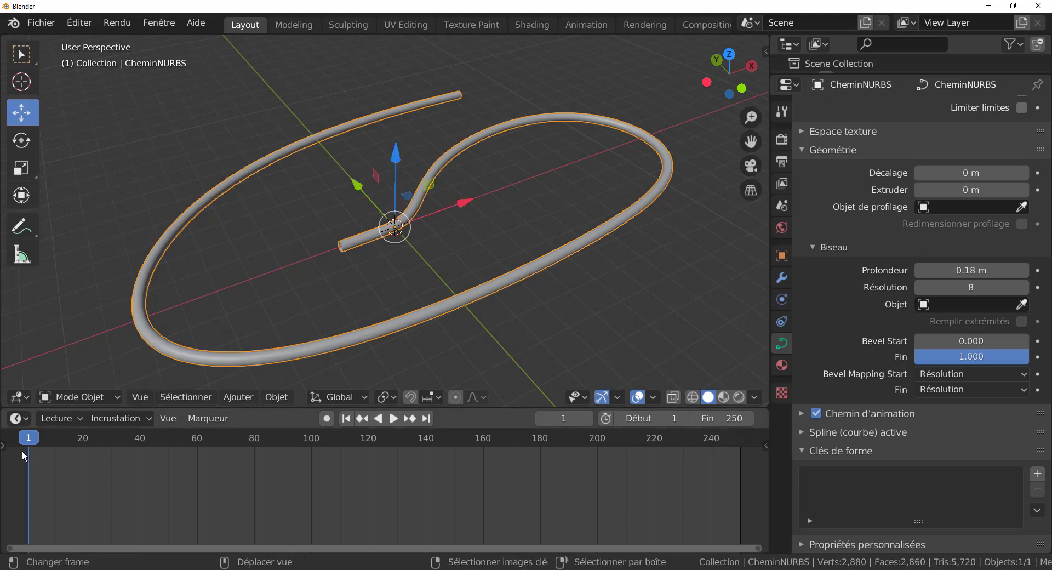
left_click(326, 418)
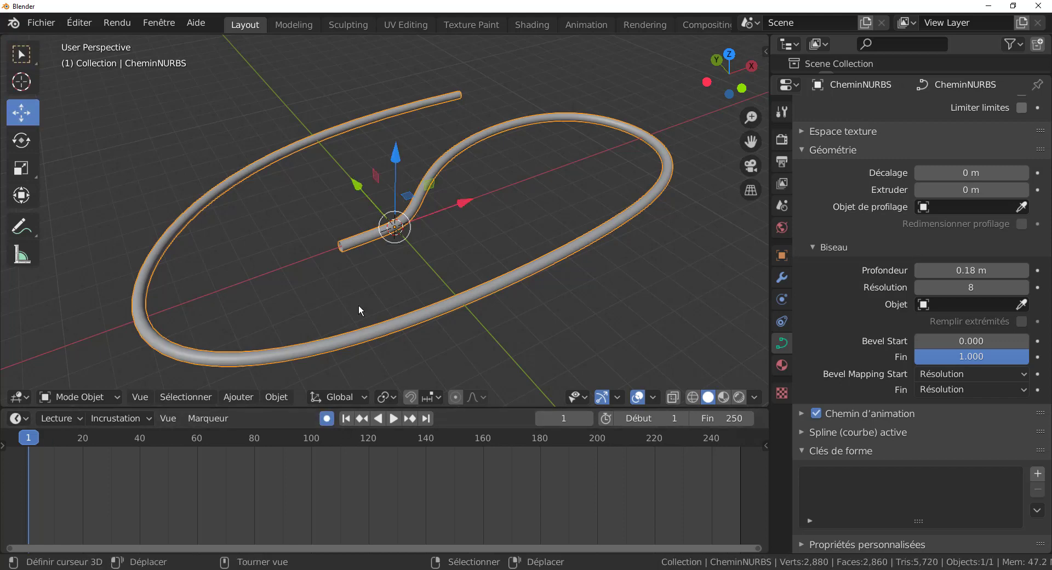
left_click(390, 158)
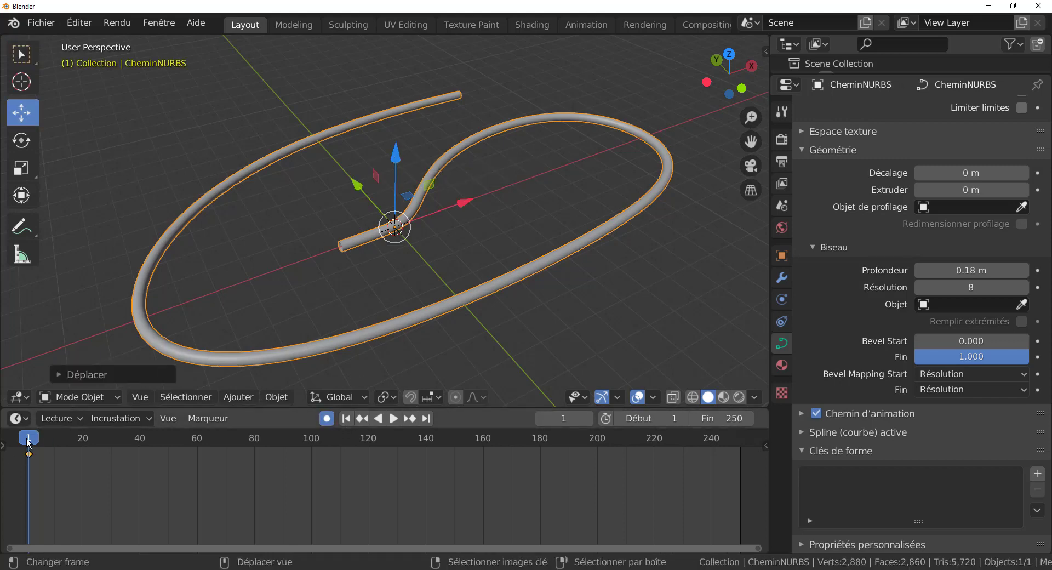
Scrub the timeline to frame 250 and back to frame 1, and insert a Bevel Start keyframe of 0.000 there
key("space")
left_click_drag(610, 445, 742, 444)
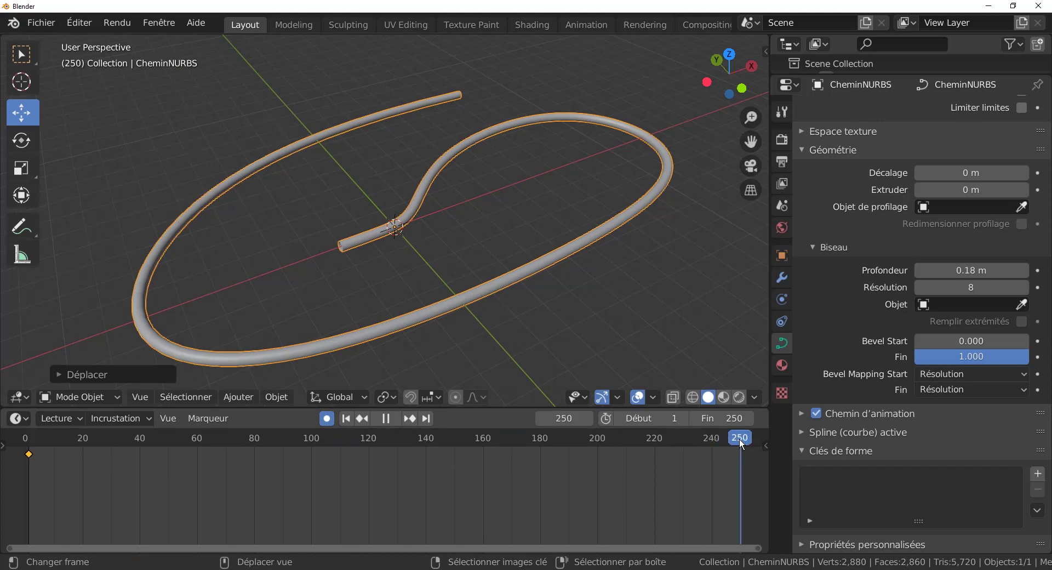
key("space")
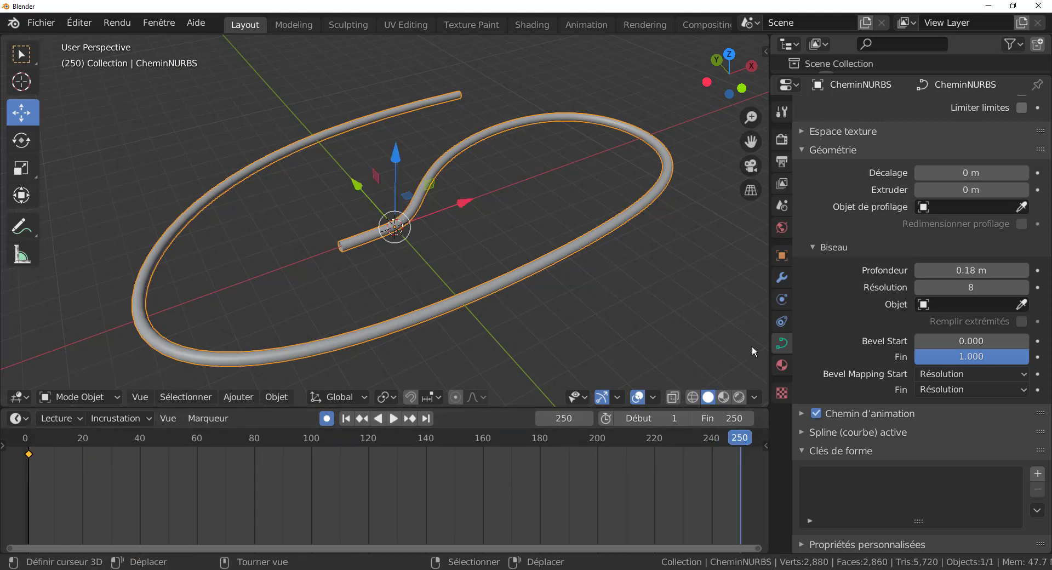
left_click_drag(735, 438, 27, 454)
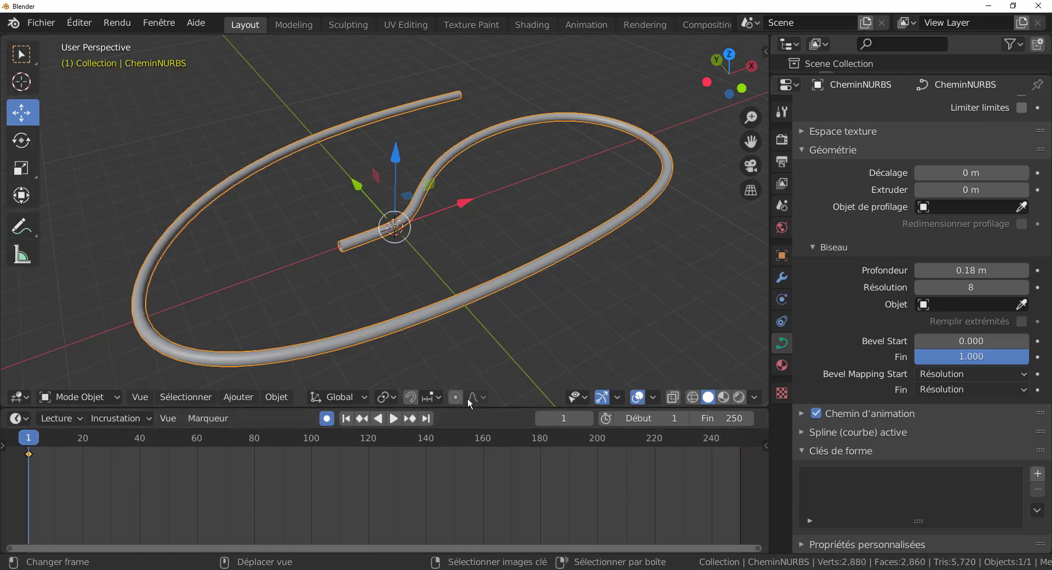
right_click(972, 340)
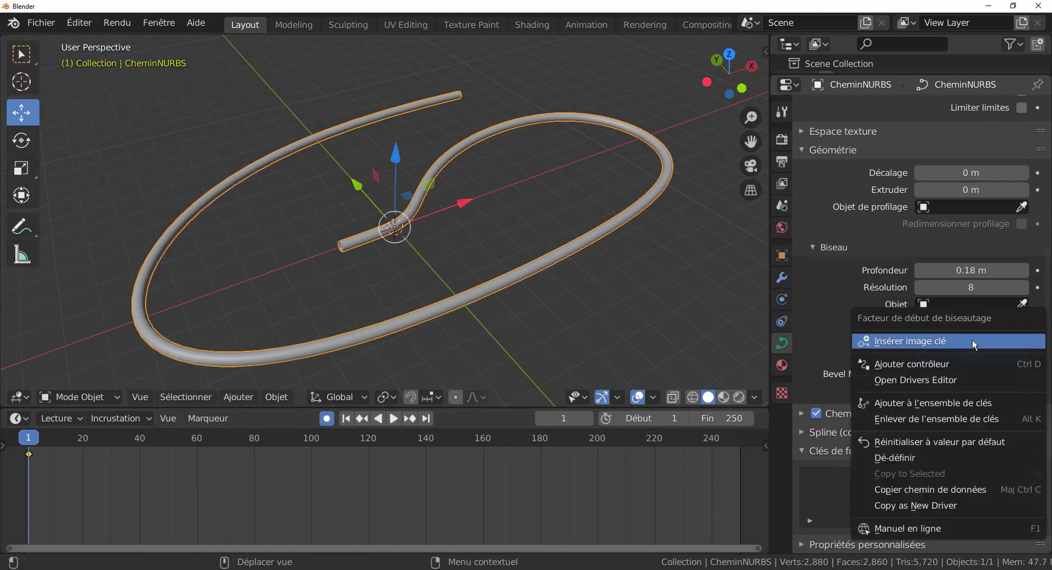
left_click(972, 341)
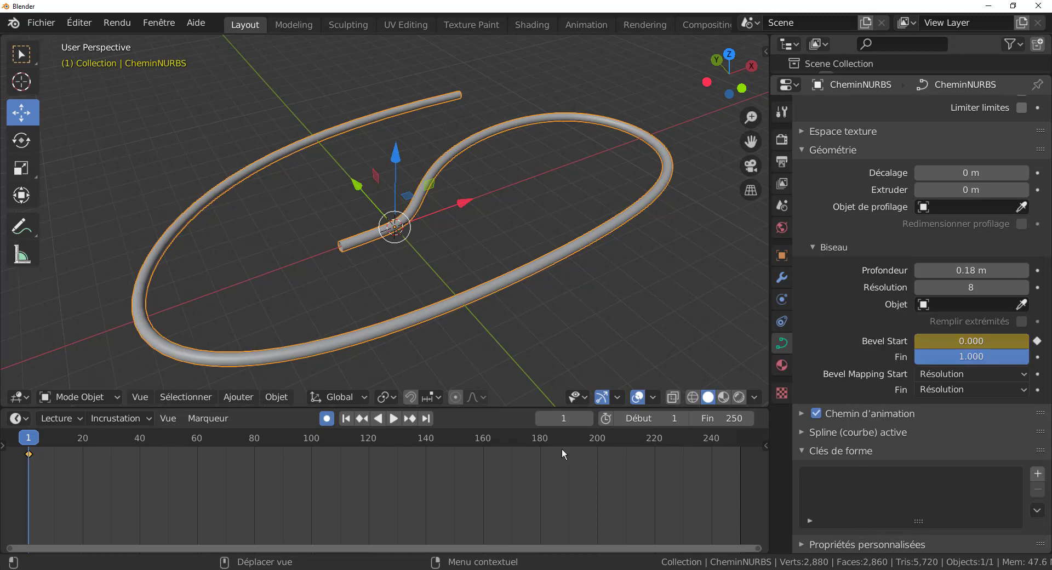
Keyframe Bevel Start at 1.000 on frame 250, and play the animation with automatic keyframing turned off
left_click_drag(30, 443, 740, 459)
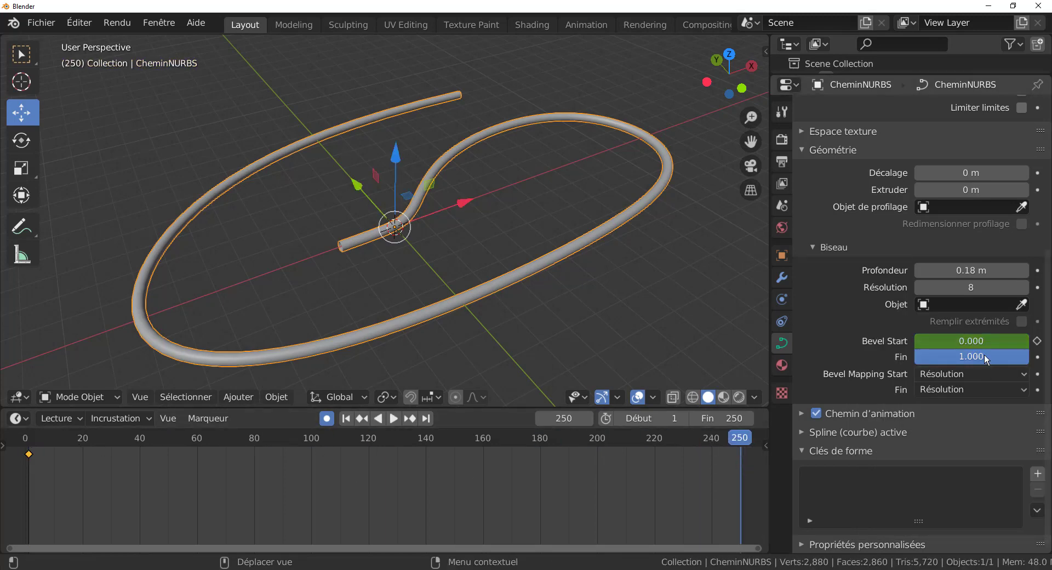
left_click_drag(978, 341, 1049, 341)
left_click(1038, 341)
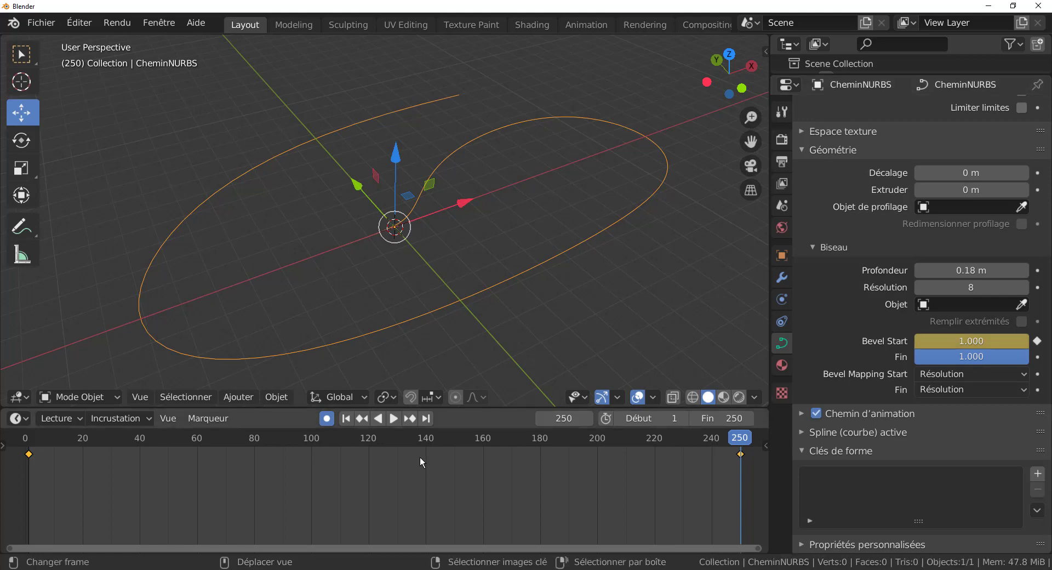
left_click(331, 421)
left_click(393, 419)
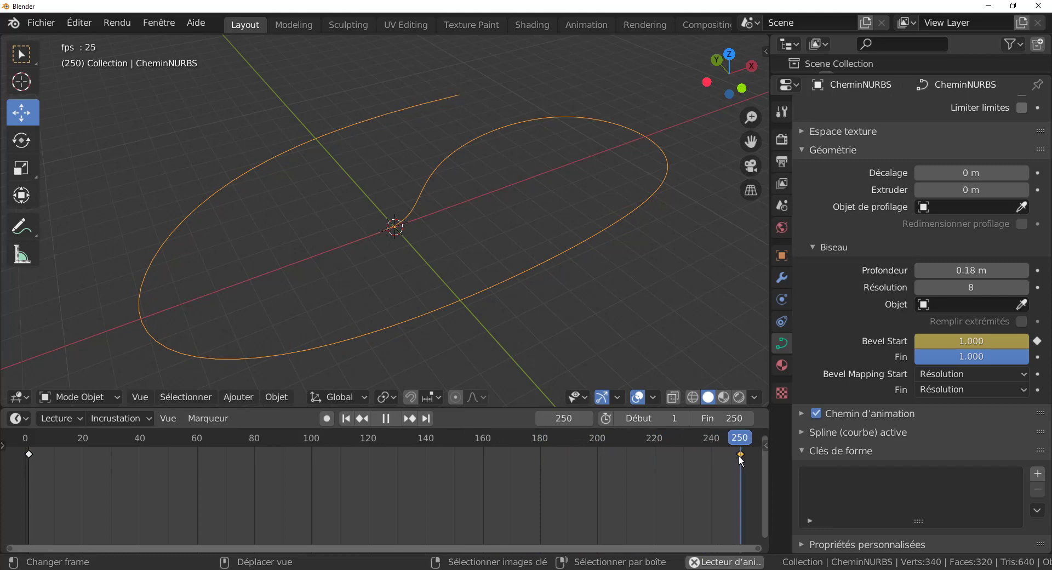
Move the last keyframe to frame 41 and set the scene's end frame to 41
left_click_drag(743, 460, 295, 466)
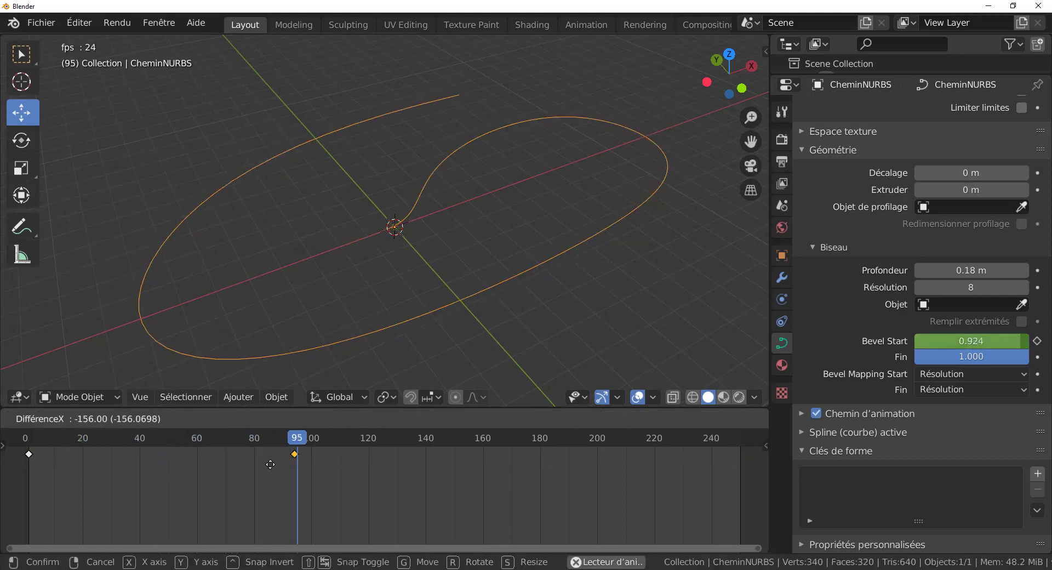
left_click_drag(146, 480, 124, 481)
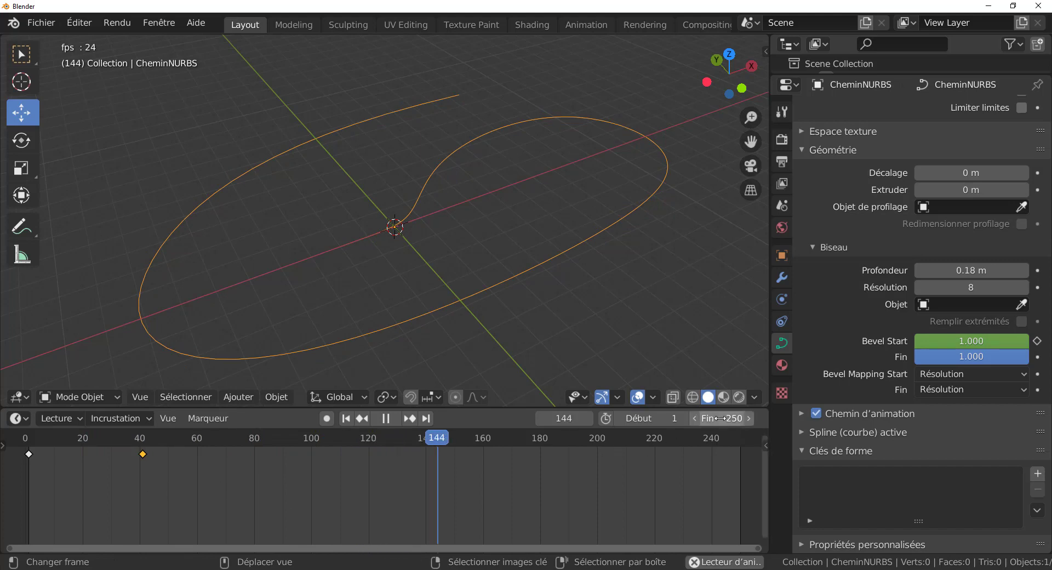
left_click_drag(720, 418, 609, 418)
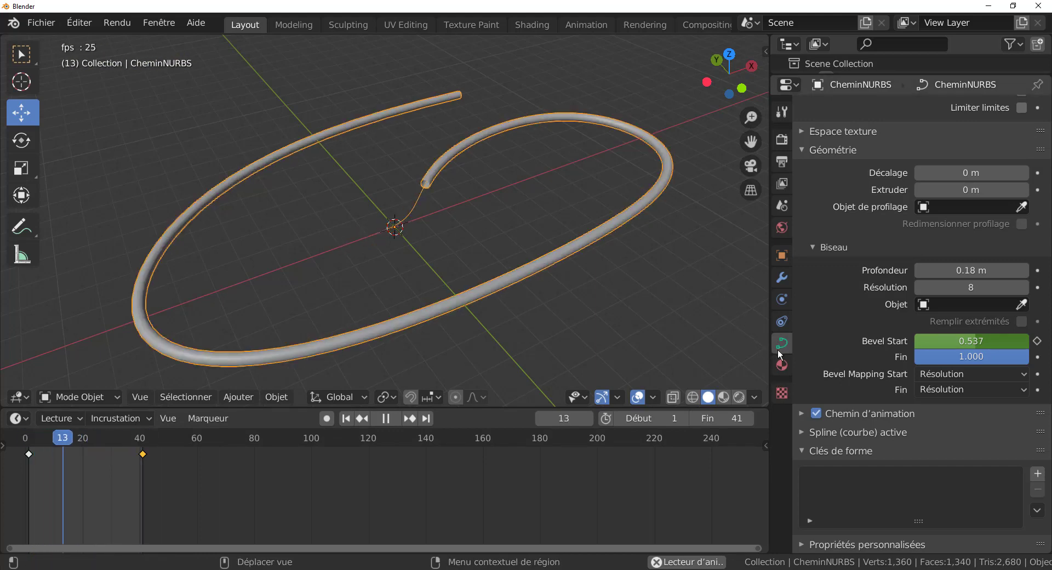
Widen the properties editor, expand the path animation settings and set the path's Frames to 8305
left_click_drag(770, 347, 703, 341)
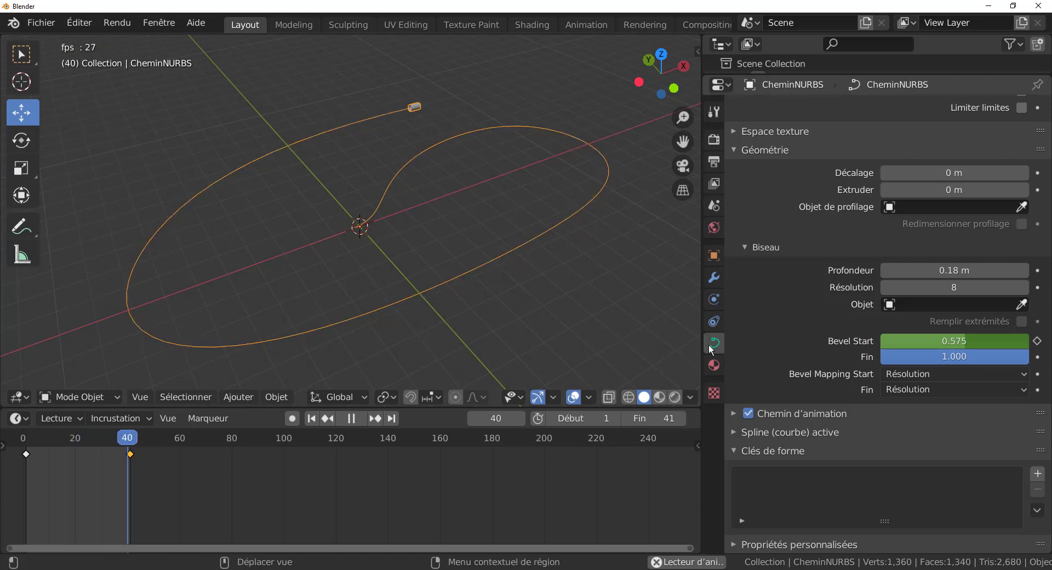
scroll(804, 337, "up", 1)
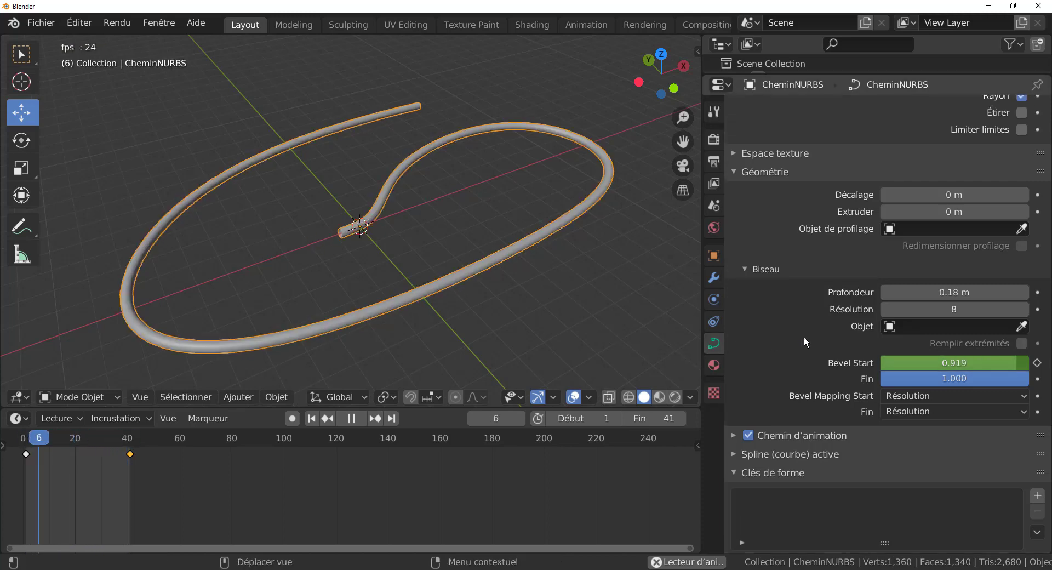
left_click(733, 436)
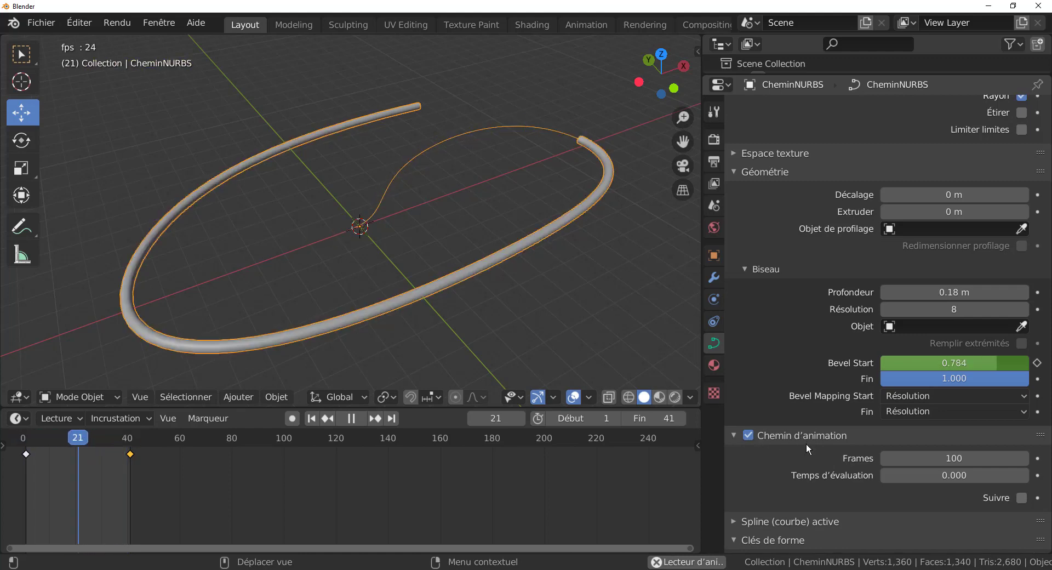
scroll(838, 433, "down", 4)
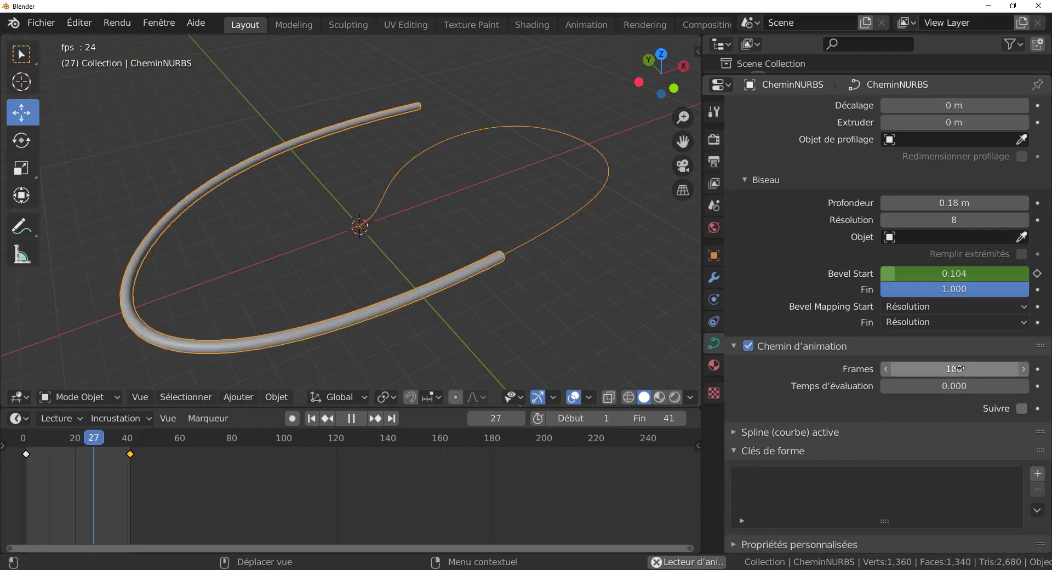
mouse_move(958, 368)
left_mouse_down()
mouse_move(1049, 368)
mouse_move(955, 355)
left_mouse_up()
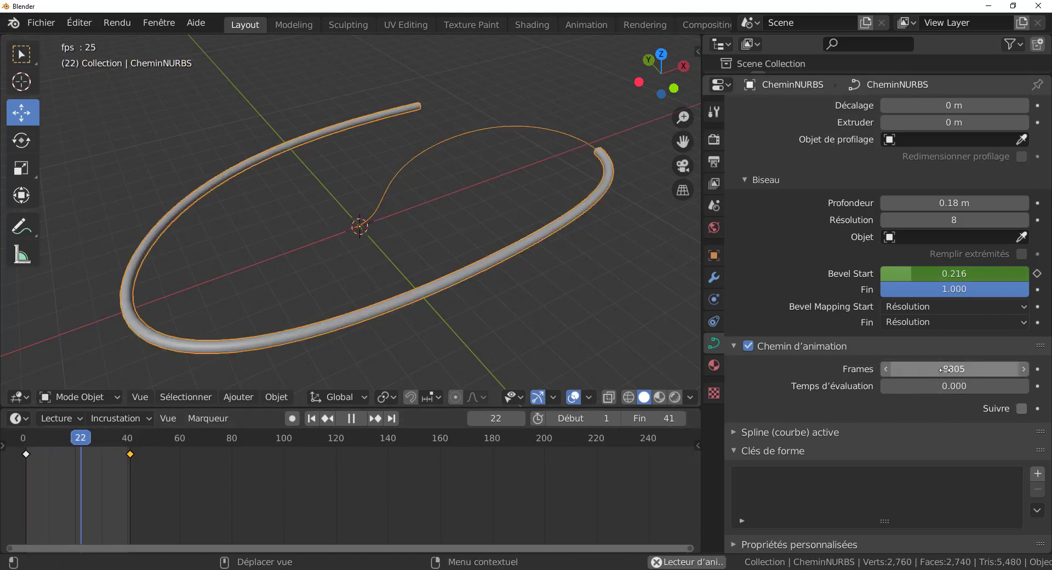
Set the scene's end frame to 8300
left_click(659, 419)
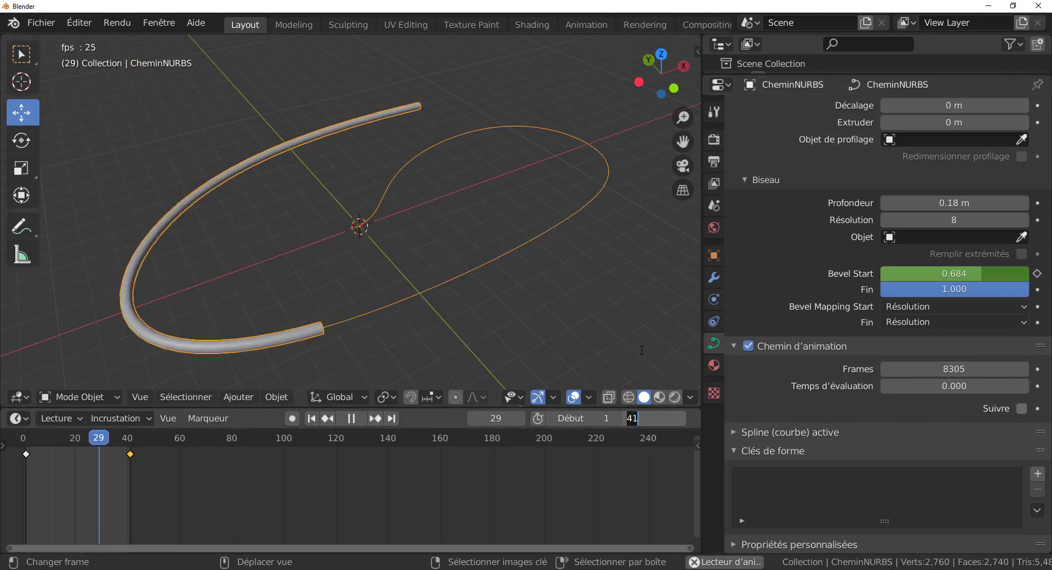
type("8")
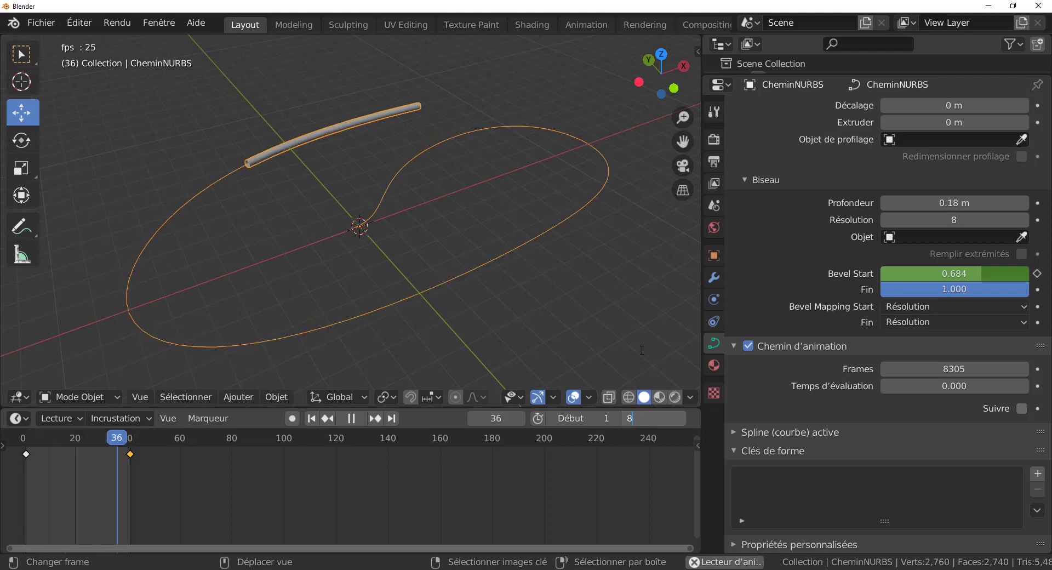
type("300")
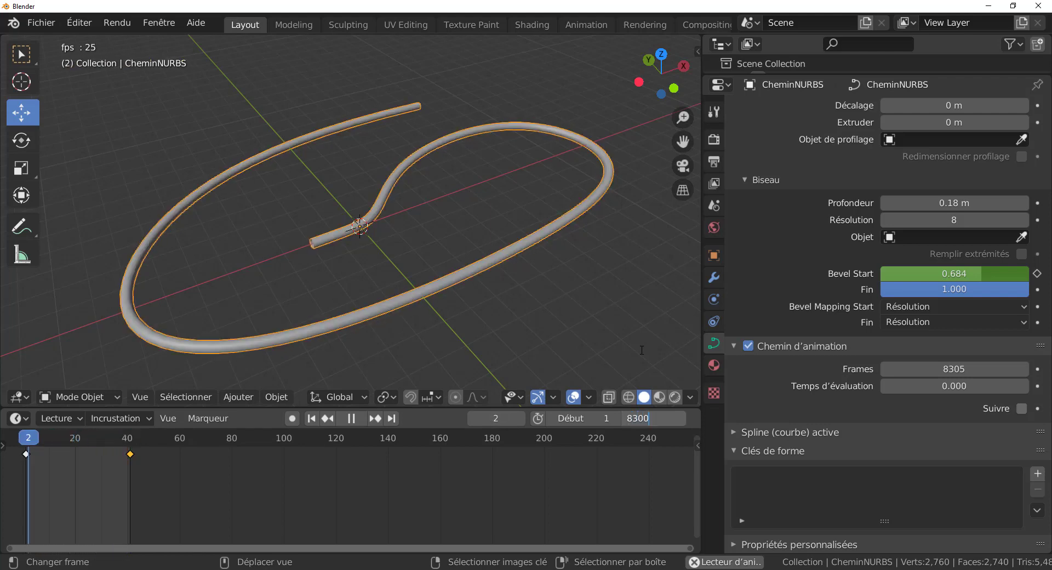
key("Return")
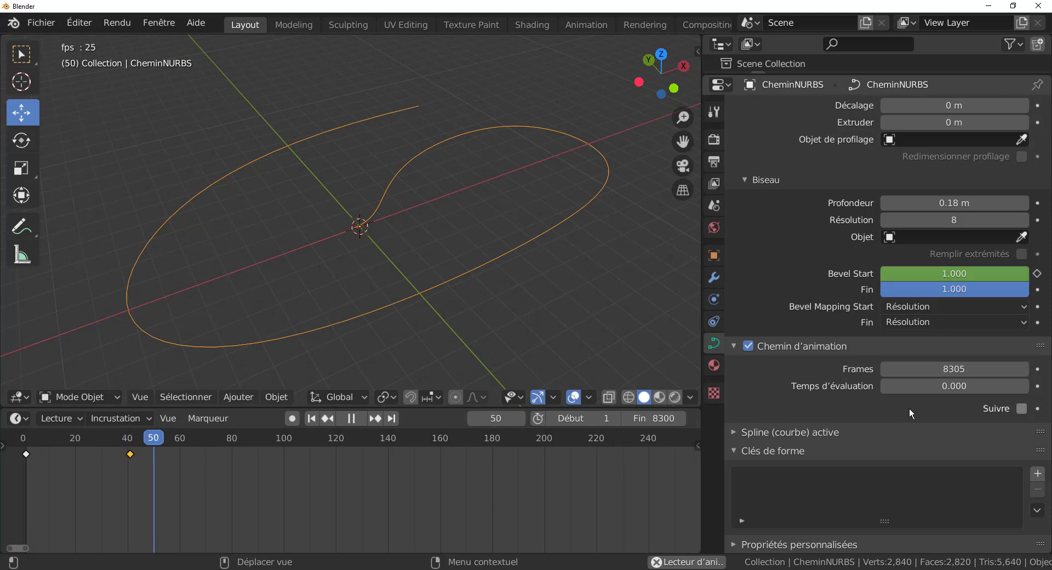
Move the last Bevel Start keyframe to the end of the playback range, at about frame 8300
scroll(555, 292, "down", 4)
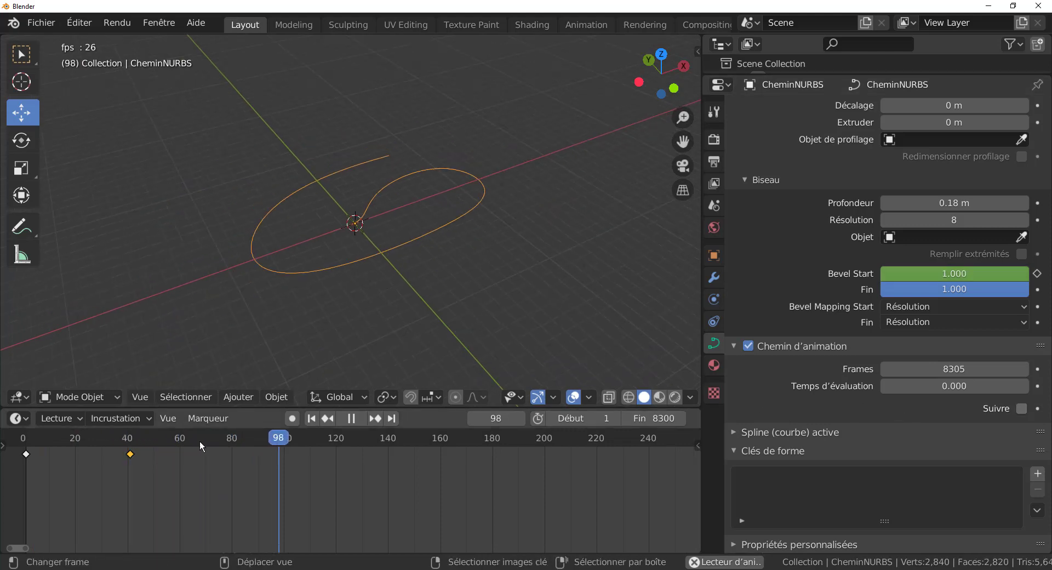
key("g")
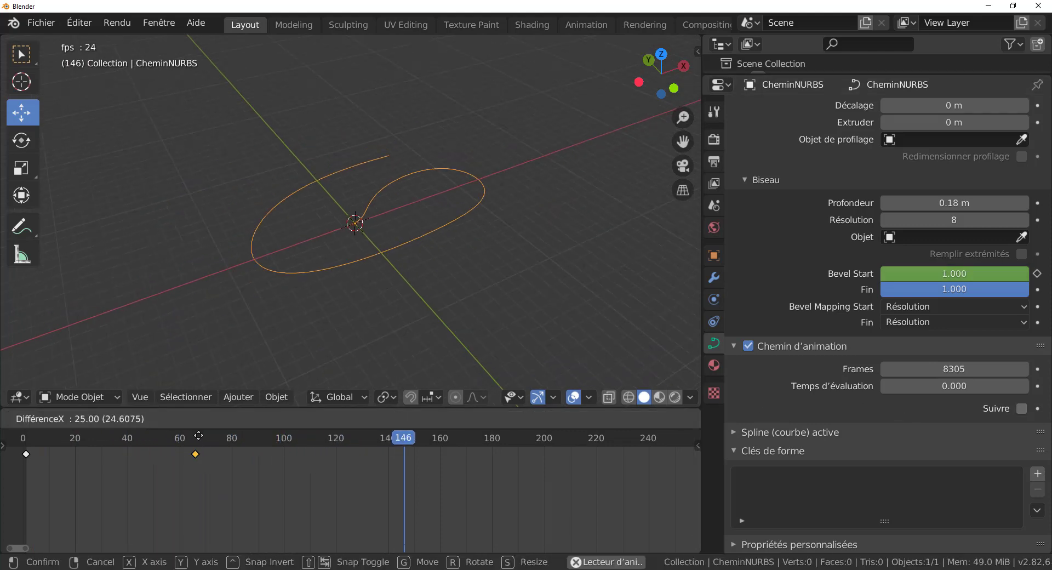
key("Escape")
scroll(627, 468, "down", 6)
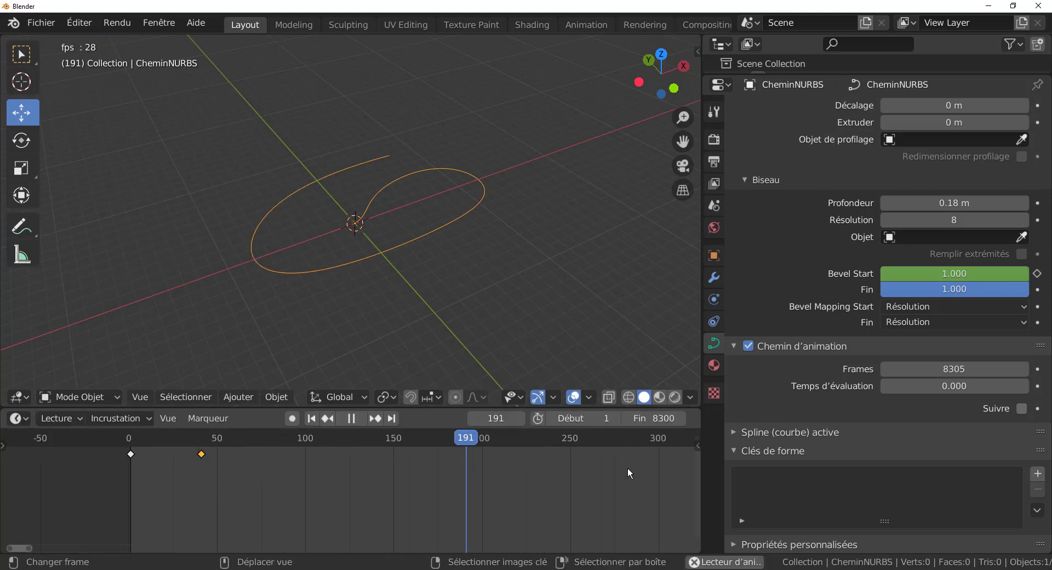
scroll(627, 468, "down", 9)
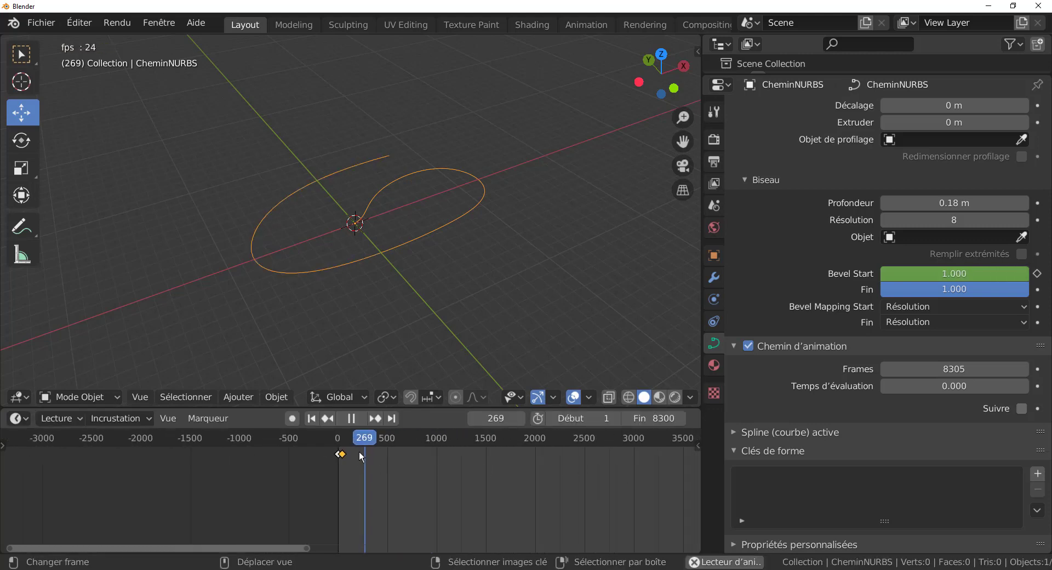
left_click(424, 445)
left_click_drag(344, 453, 516, 444)
left_click(641, 477)
scroll(630, 486, "down", 8)
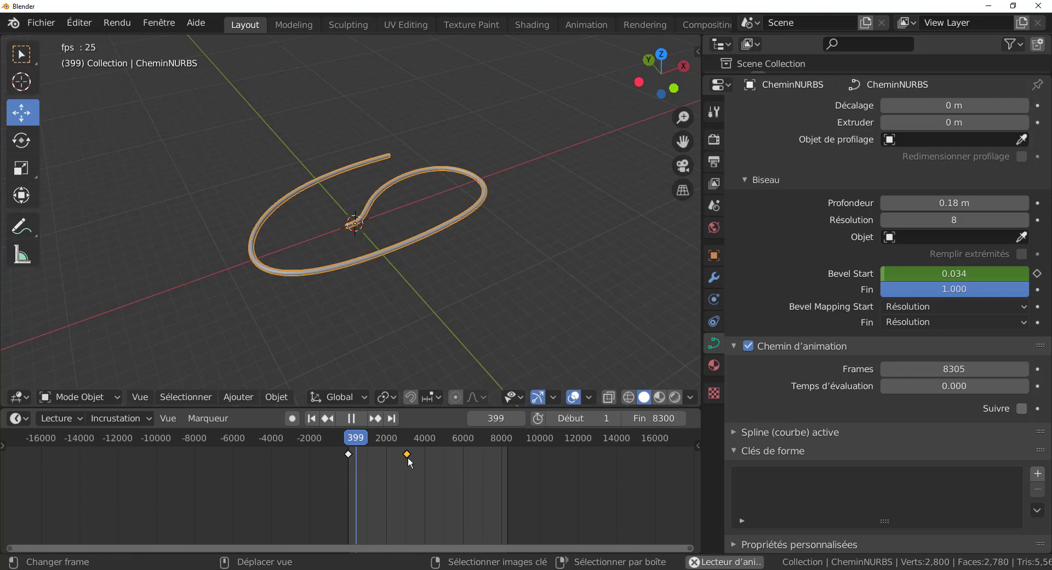
key("g")
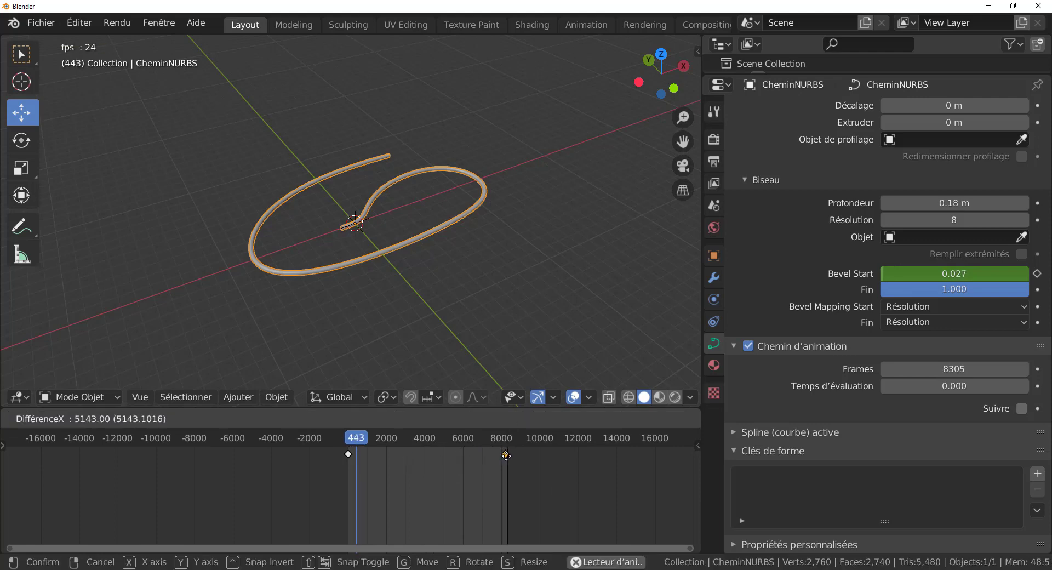
left_click(508, 454)
scroll(498, 493, "up", 6)
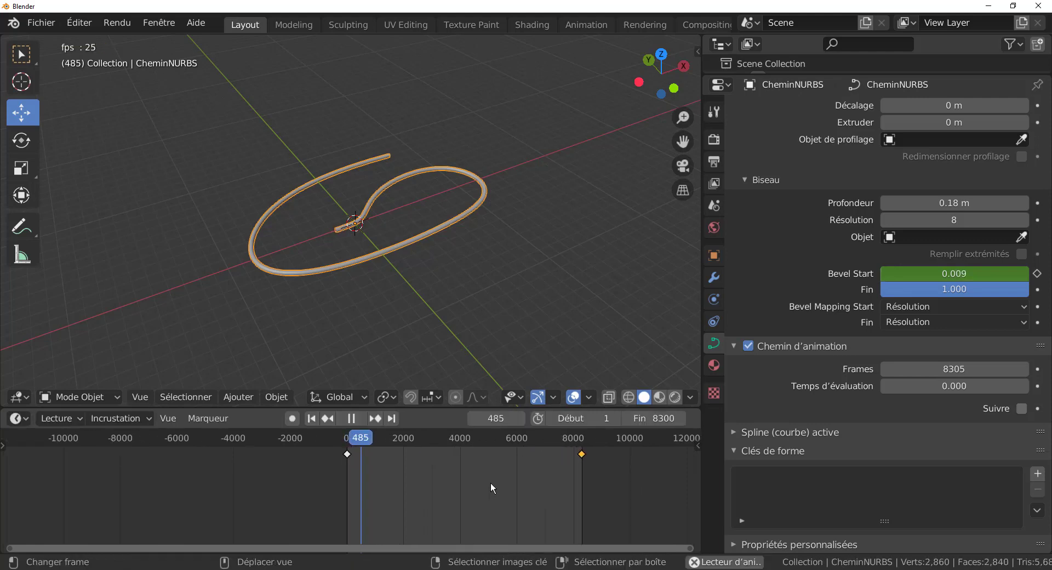
scroll(491, 479, "up", 2)
scroll(440, 219, "up", 6)
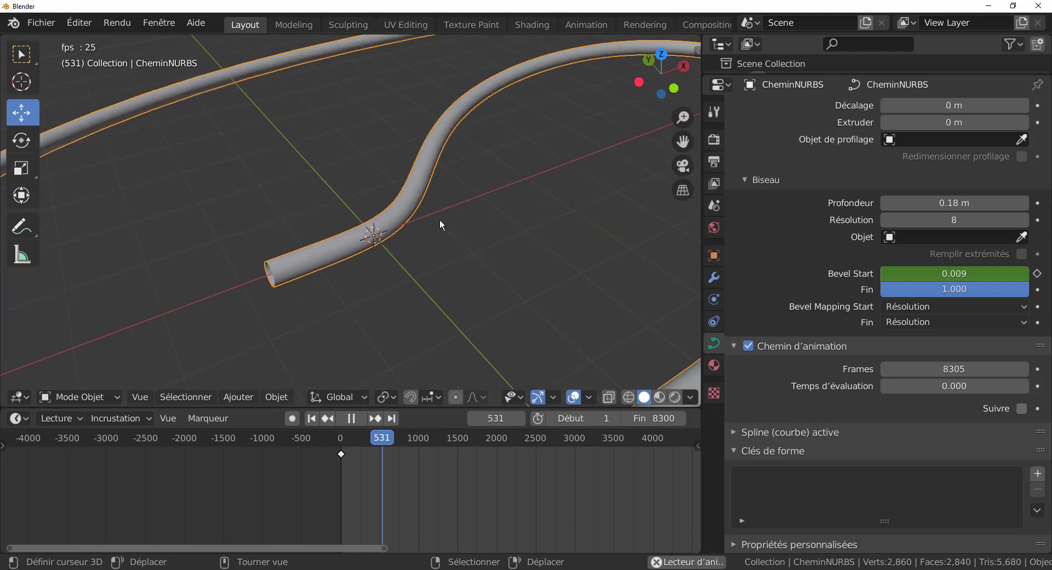
Set the path animation's Frames to 20 and the scene's end frame to 20
scroll(251, 287, "up", 4)
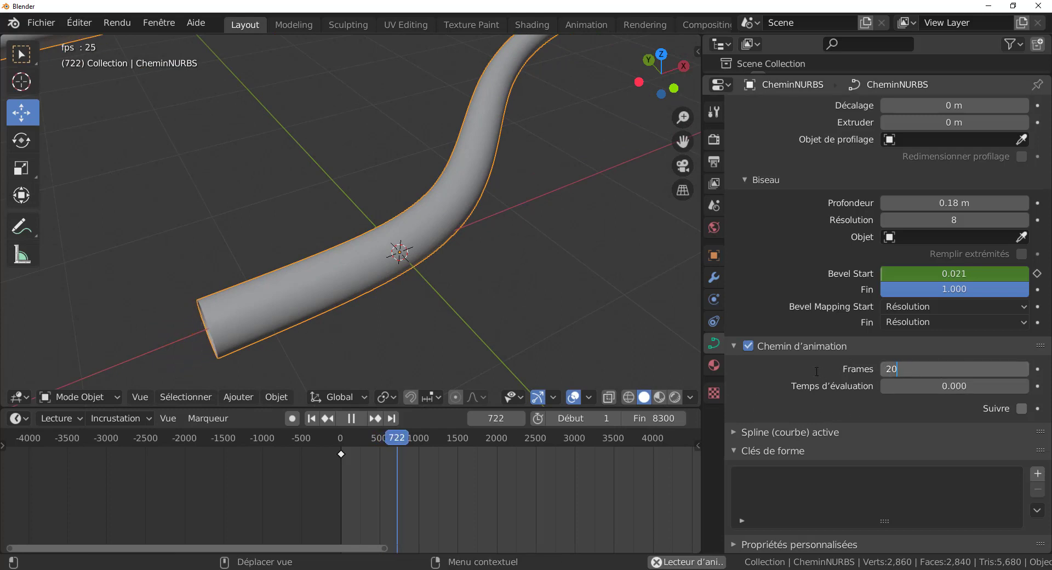
scroll(462, 477, "down", 6)
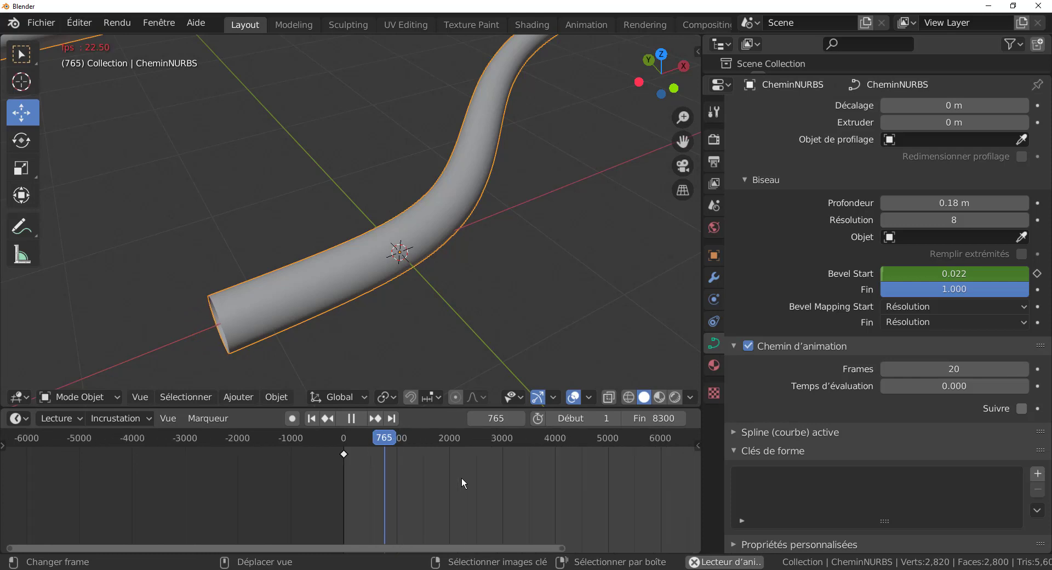
scroll(526, 467, "up", 1)
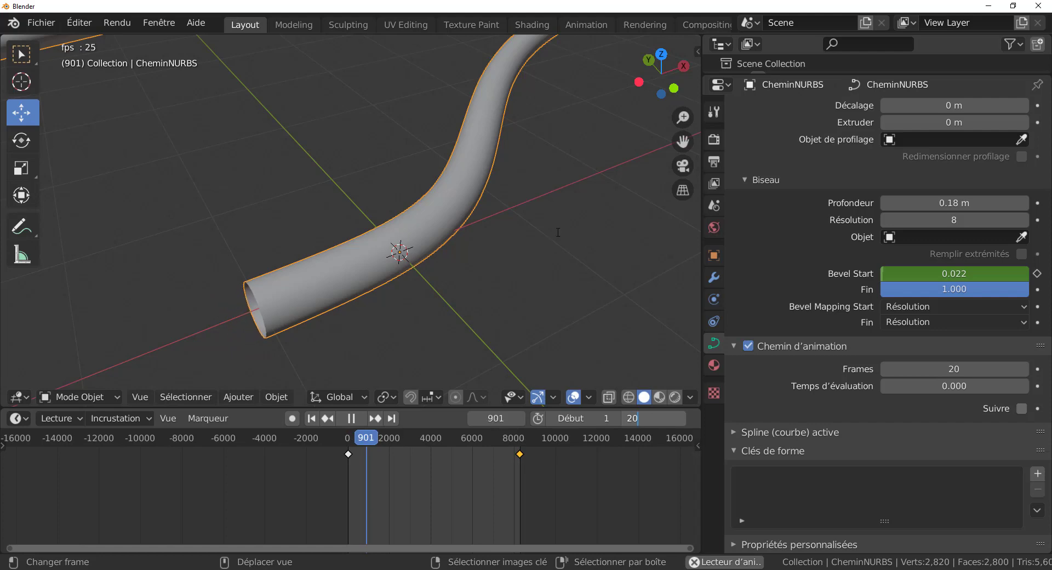
key("Return")
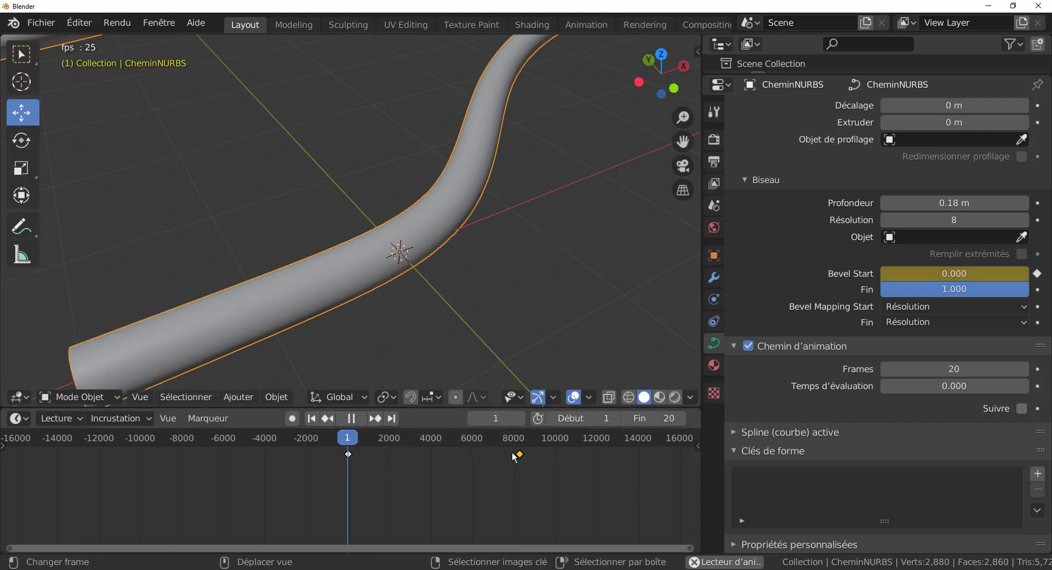
Move the last Bevel Start keyframe to frame 20, at the end of the playback range
left_click_drag(520, 454, 351, 457)
scroll(342, 516, "up", 1)
scroll(342, 515, "up", 10)
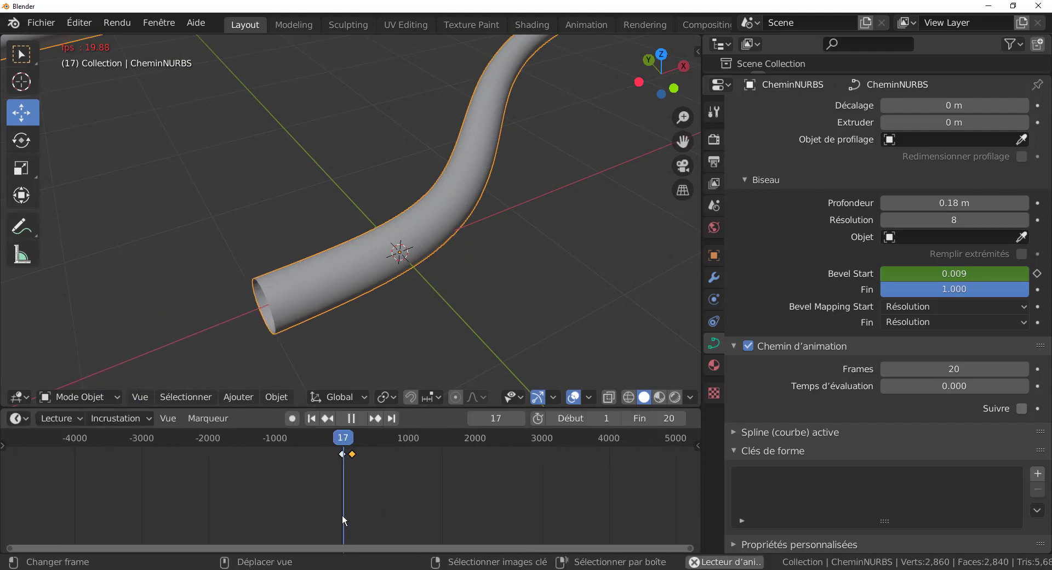
scroll(342, 514, "up", 6)
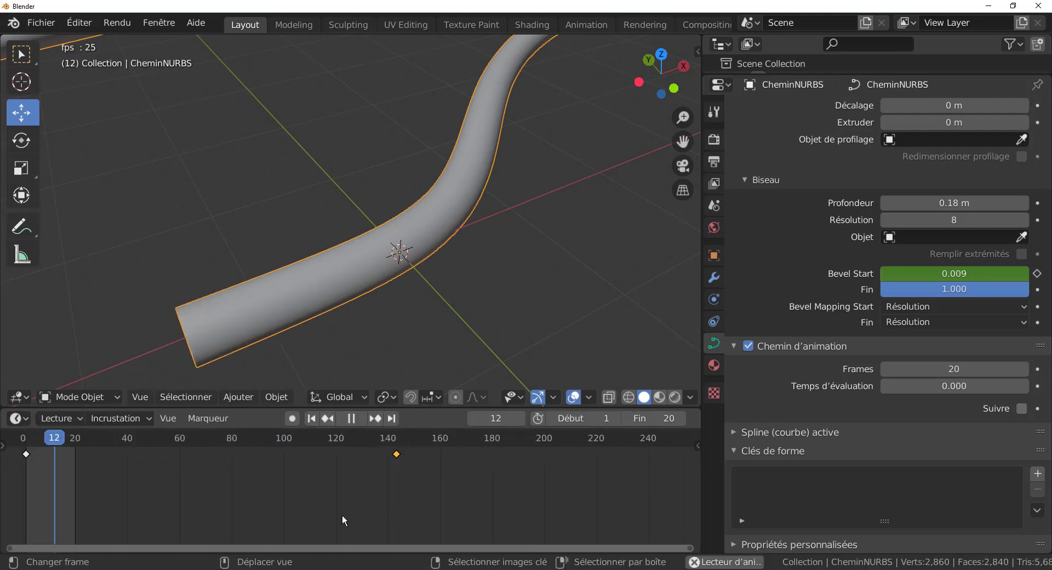
middle_click_drag(342, 514, 408, 456)
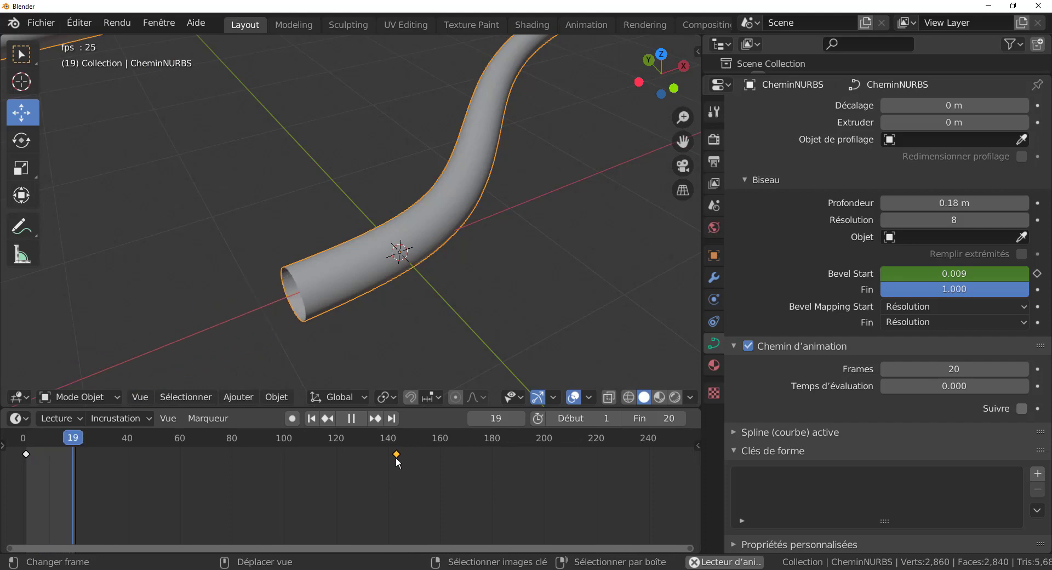
left_click_drag(397, 463, 65, 468)
scroll(356, 474, "down", 3)
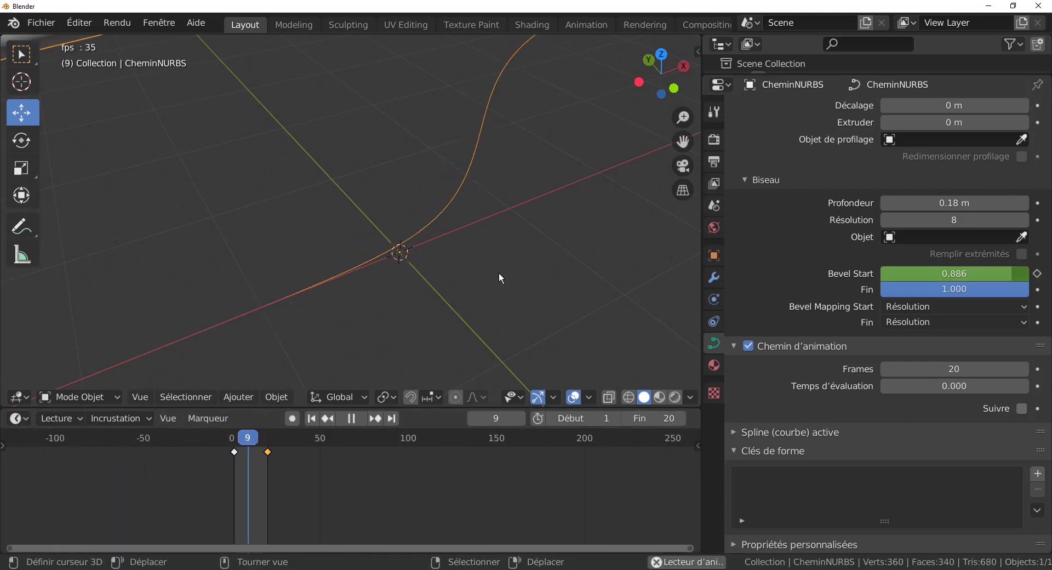
Narrow the properties editor to enlarge the 3D viewport, framing the whole path while the animation plays
scroll(499, 272, "down", 4)
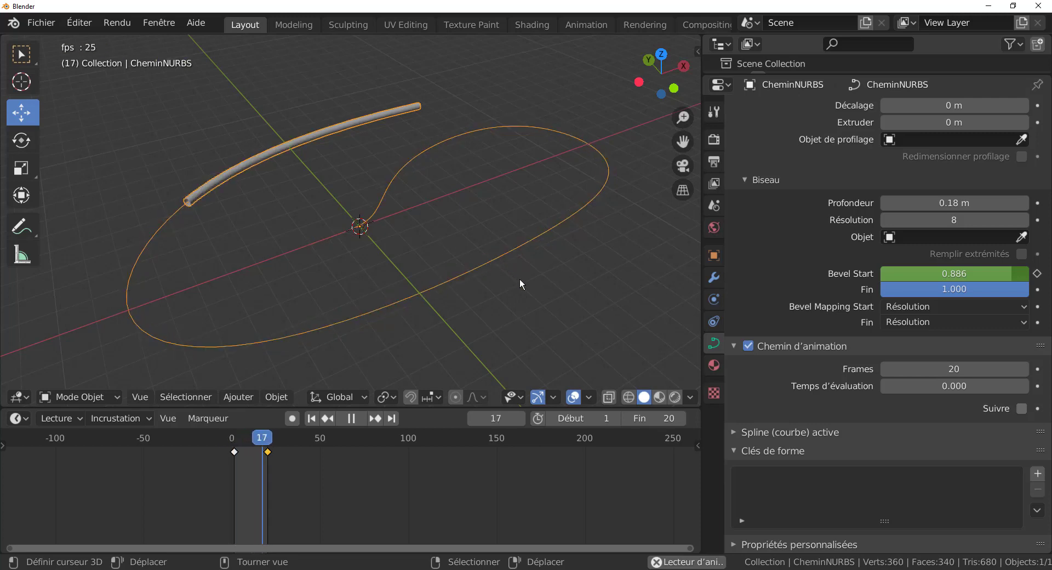
middle_click_drag(519, 278, 684, 289)
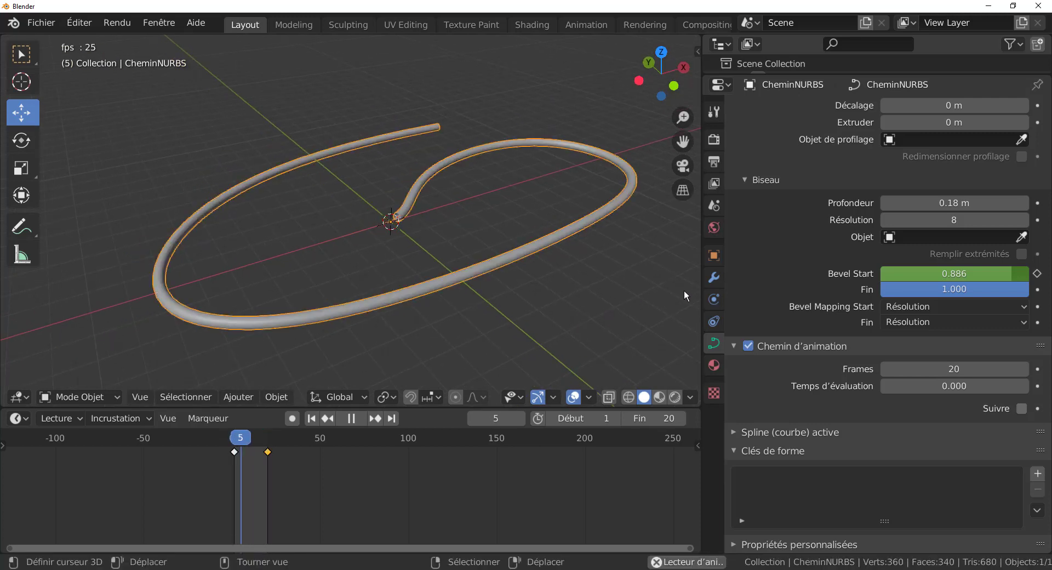
left_click_drag(703, 280, 912, 262)
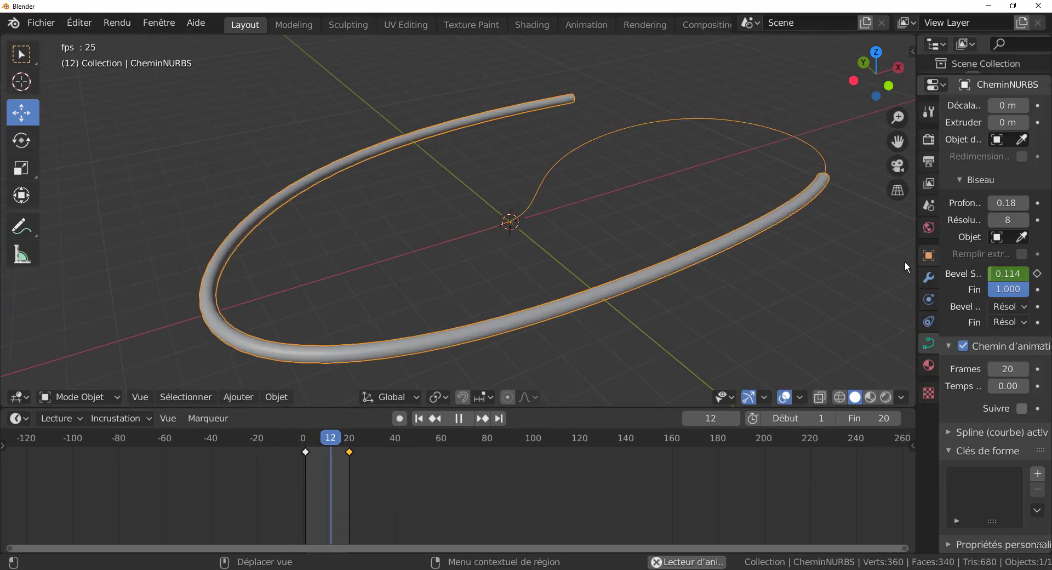
middle_click_drag(815, 265, 767, 277, "shift")
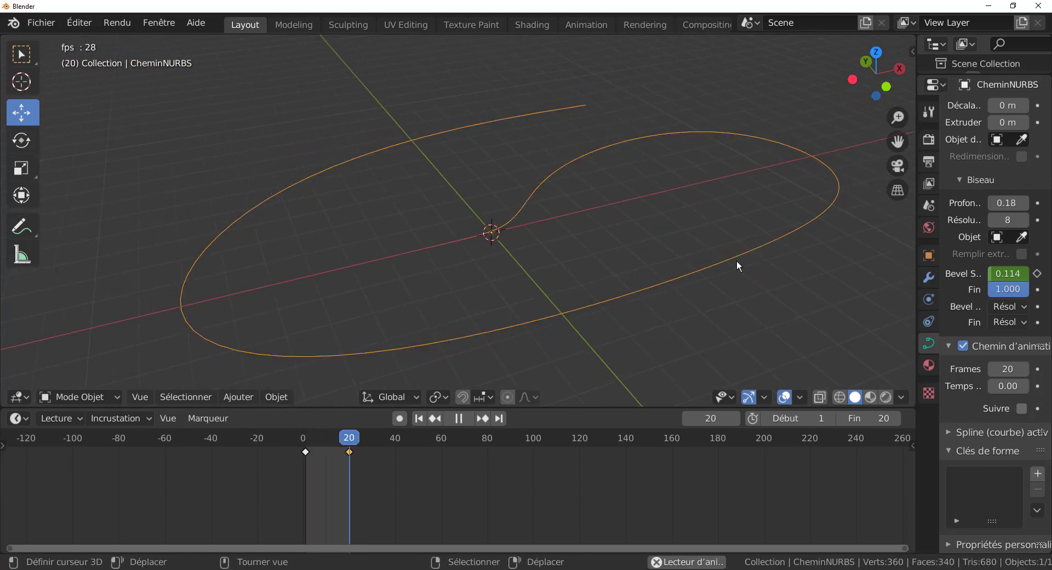